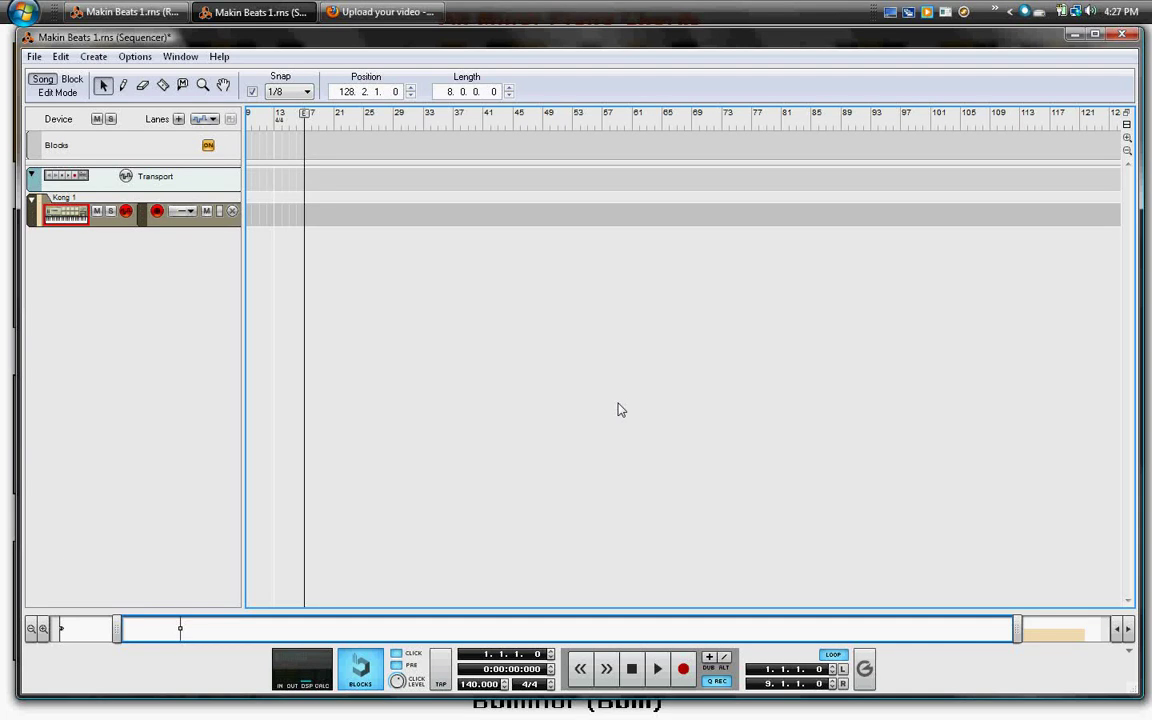
Scroll the sequencer fully left so the ruler starts at bar 1.
{"action": "left_click_drag", "start_coordinate": [130, 628], "coordinate": [38, 628]}
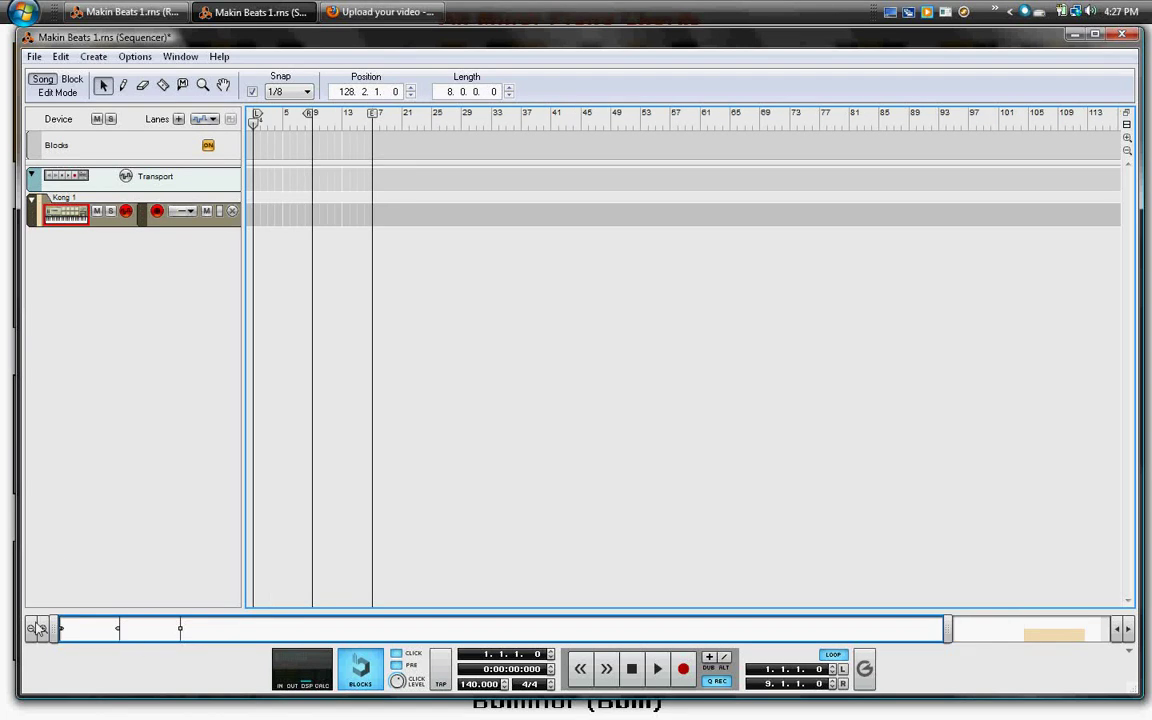
Unfold the Kong module in the rack and audition the SD 2, BD2 and CLAP pads.
{"action": "left_click", "coordinate": [169, 15]}
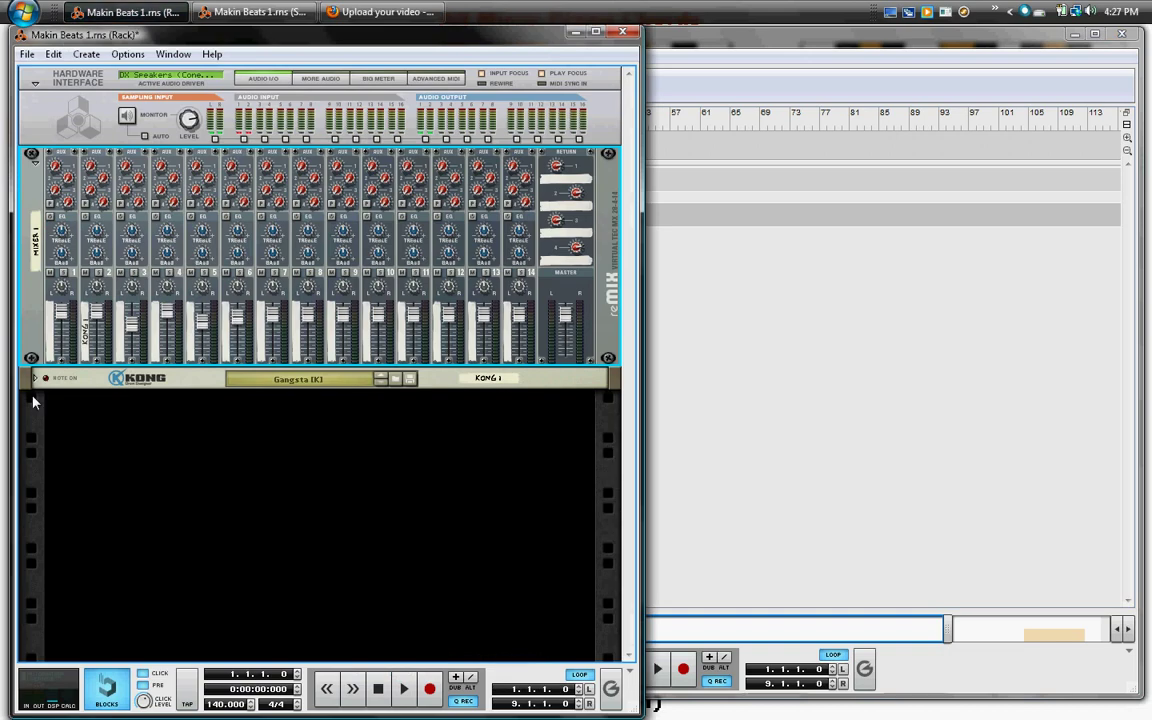
{"action": "left_click", "coordinate": [34, 378]}
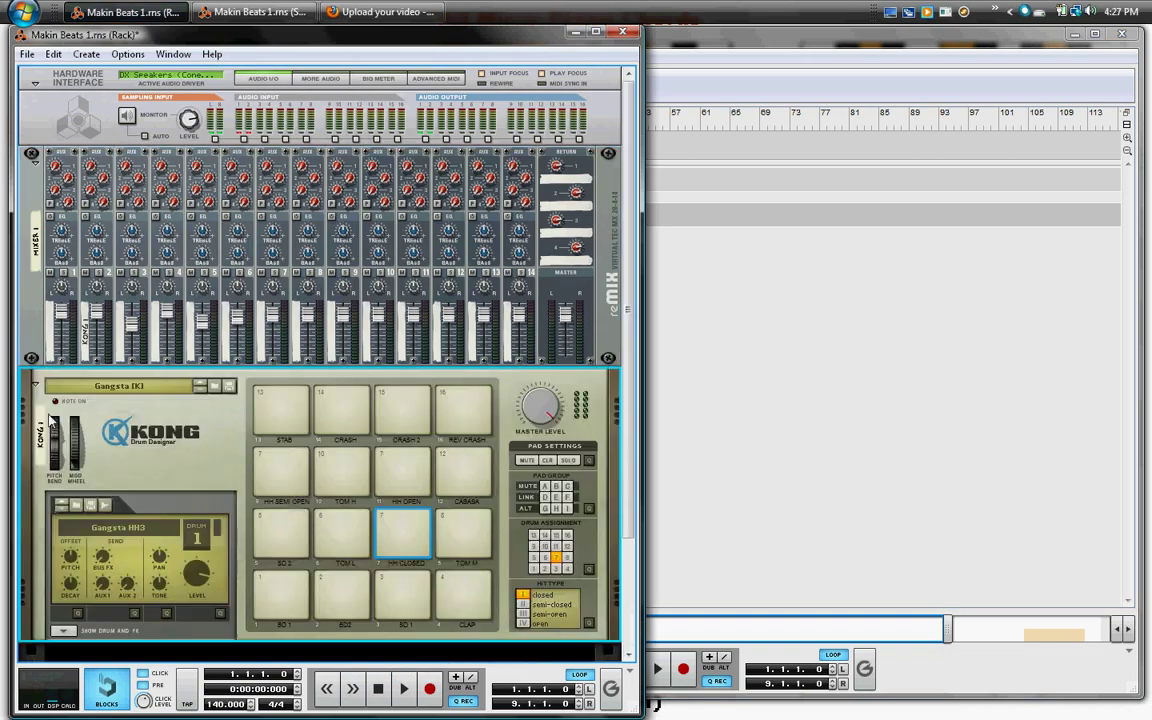
{"action": "left_click", "coordinate": [283, 522]}
{"action": "left_click", "coordinate": [341, 594]}
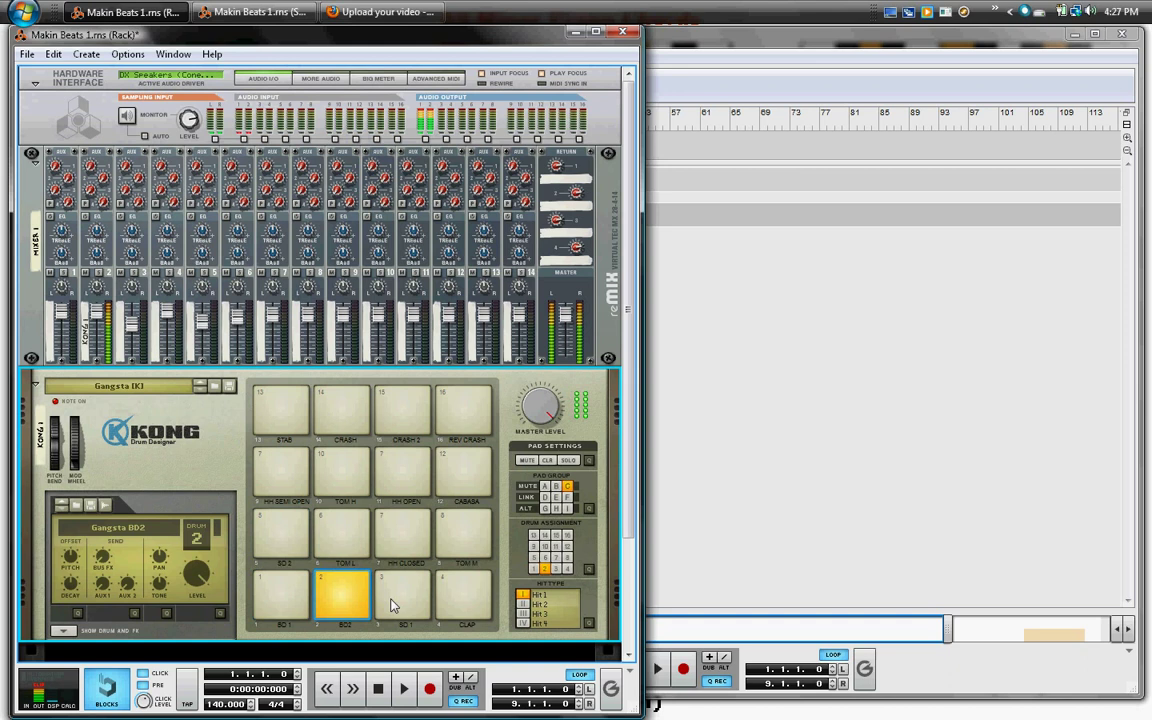
{"action": "left_click", "coordinate": [463, 595]}
Switch back to the sequencer's arrangement view.
{"action": "left_click", "coordinate": [778, 400]}
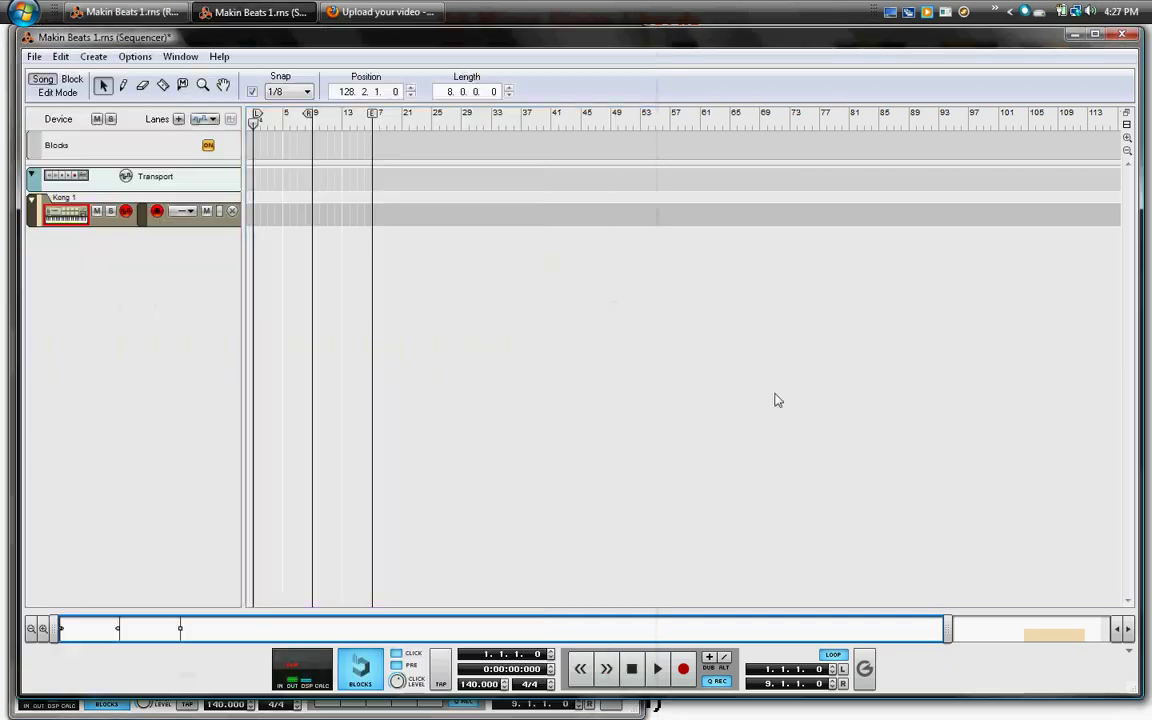
{"action": "left_click", "coordinate": [558, 442]}
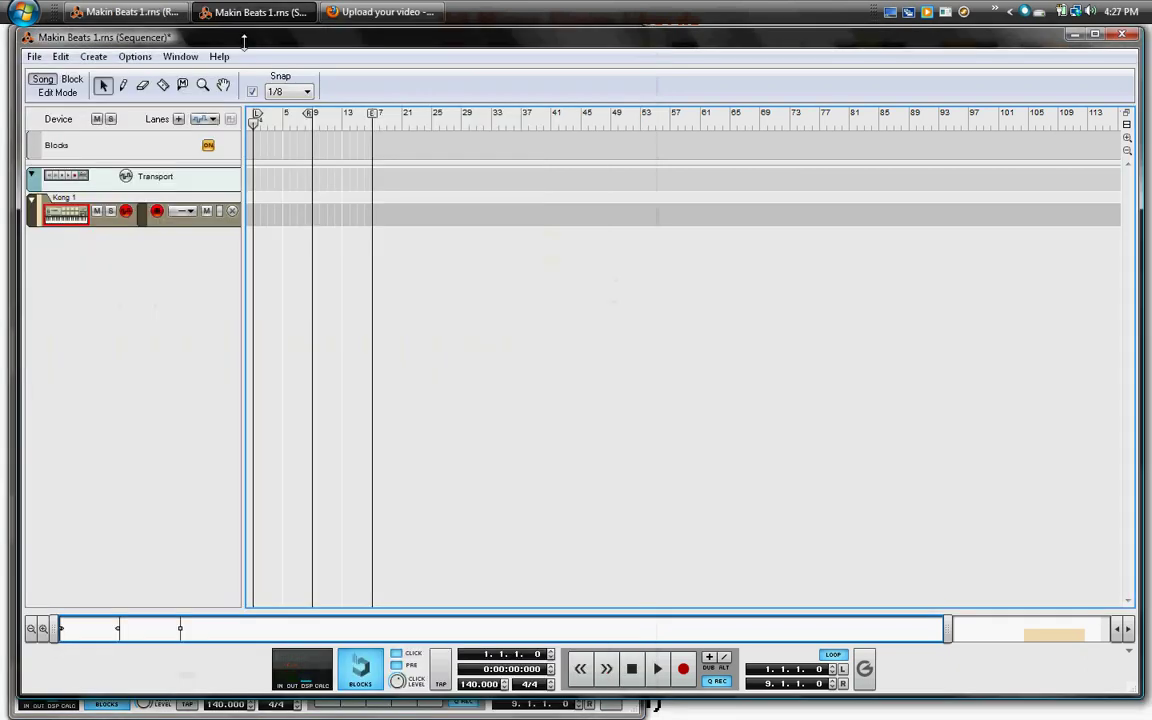
{"action": "left_click", "coordinate": [188, 12]}
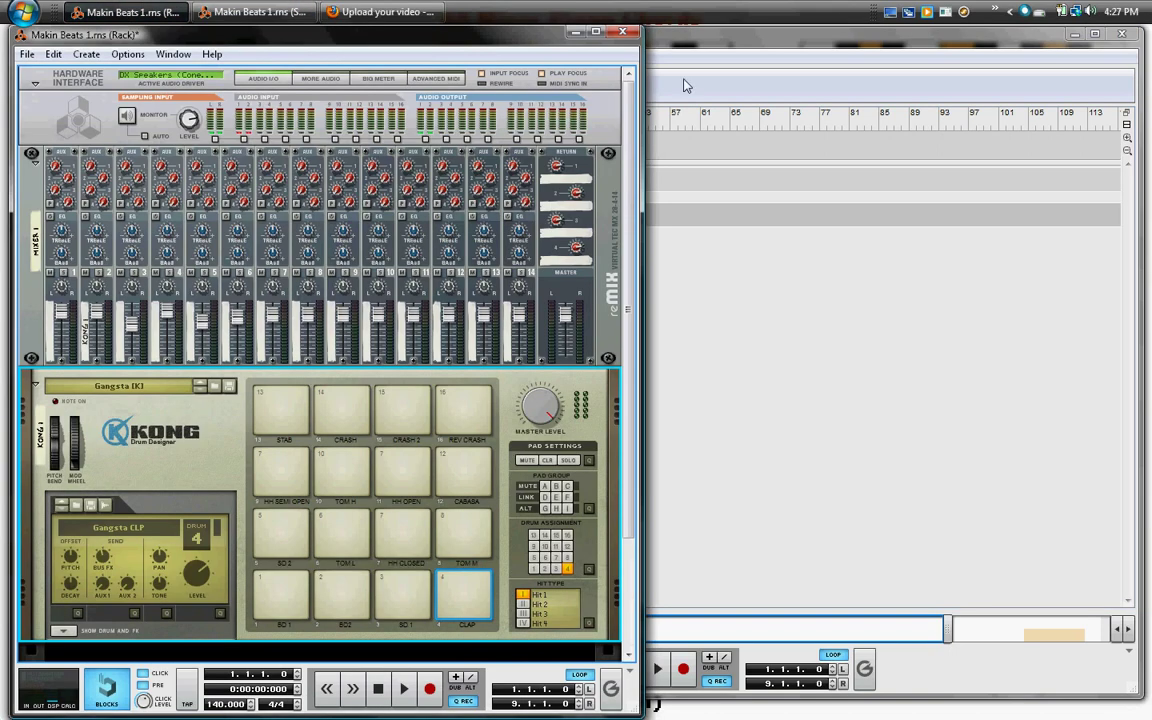
{"action": "left_click", "coordinate": [655, 86]}
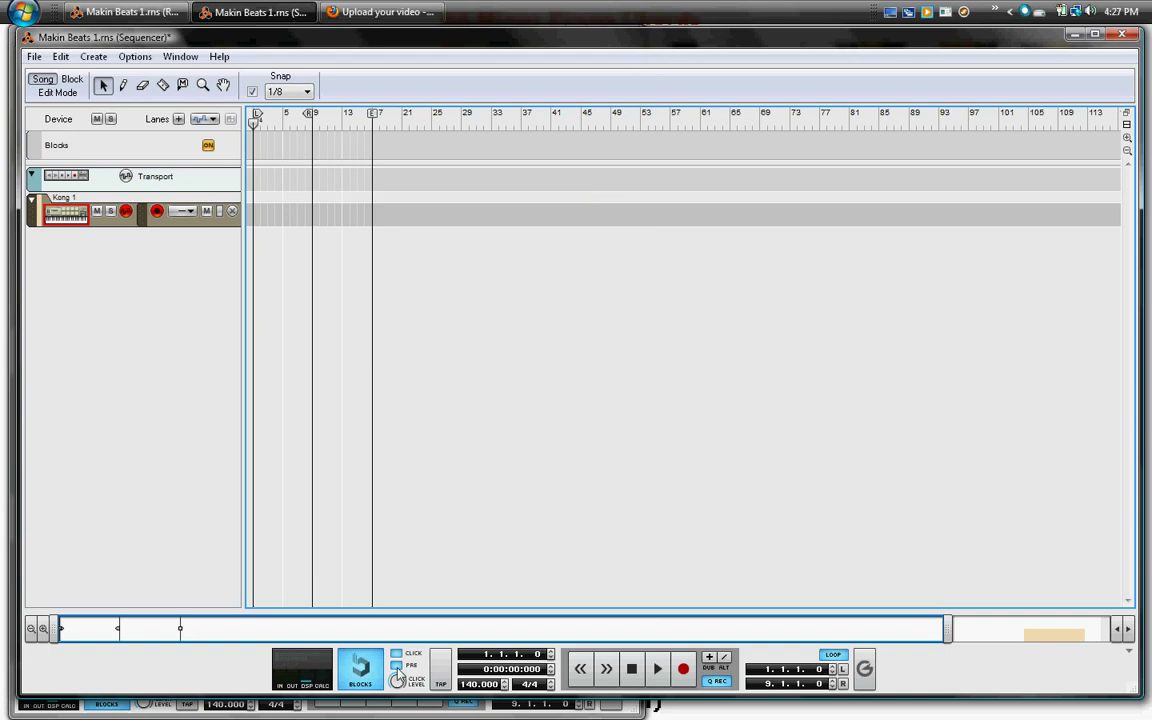
Set the song tempo to 150 BPM and bring up the Tool Window with F8.
{"action": "double_click", "coordinate": [473, 686]}
{"action": "type", "text": "15"}
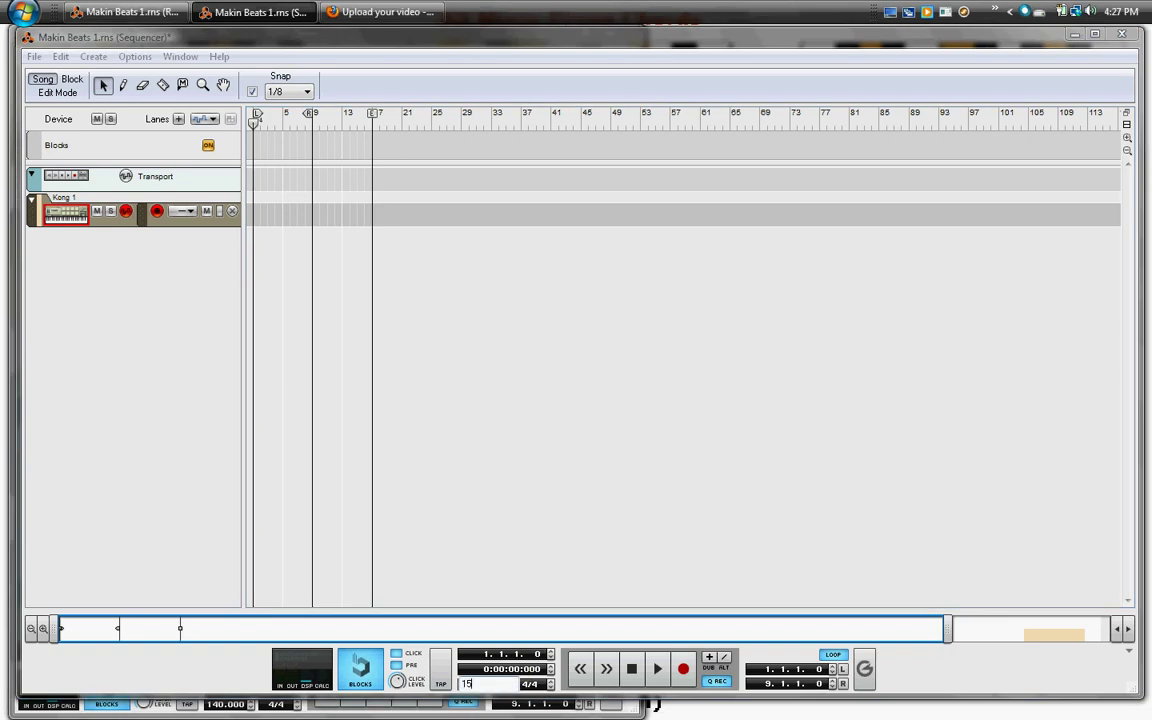
{"action": "key", "text": "Return"}
{"action": "double_click", "coordinate": [478, 686]}
{"action": "type", "text": "150"}
{"action": "key", "text": "Return"}
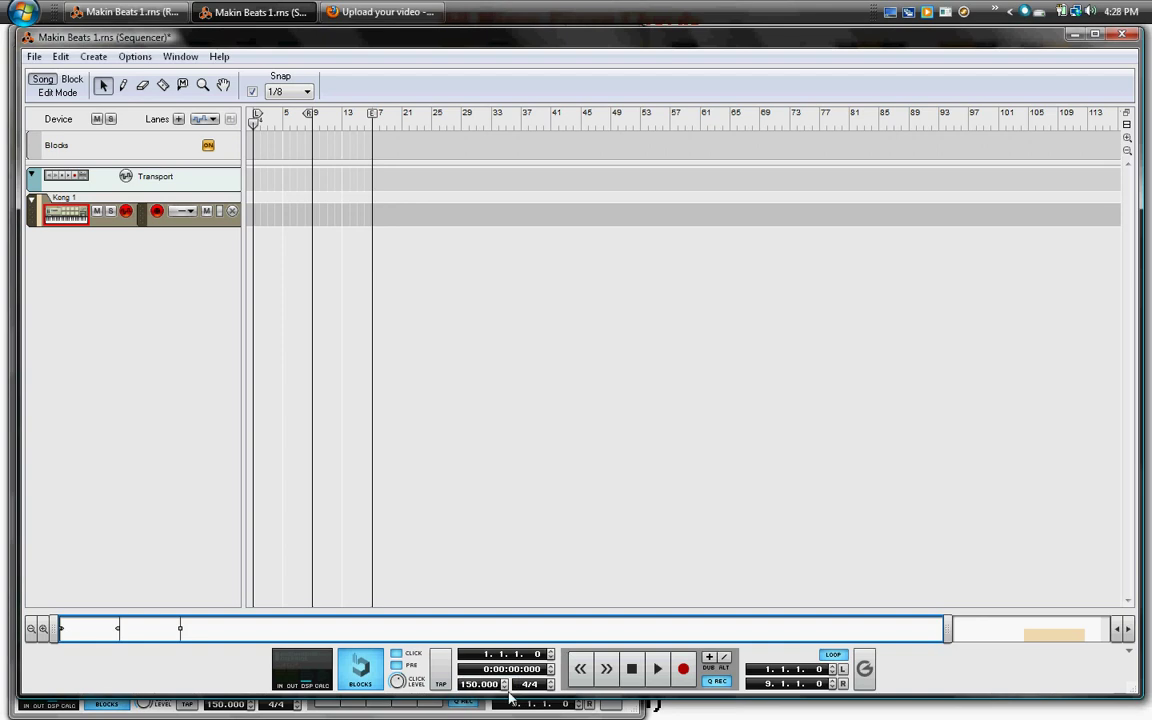
{"action": "key", "text": "F8"}
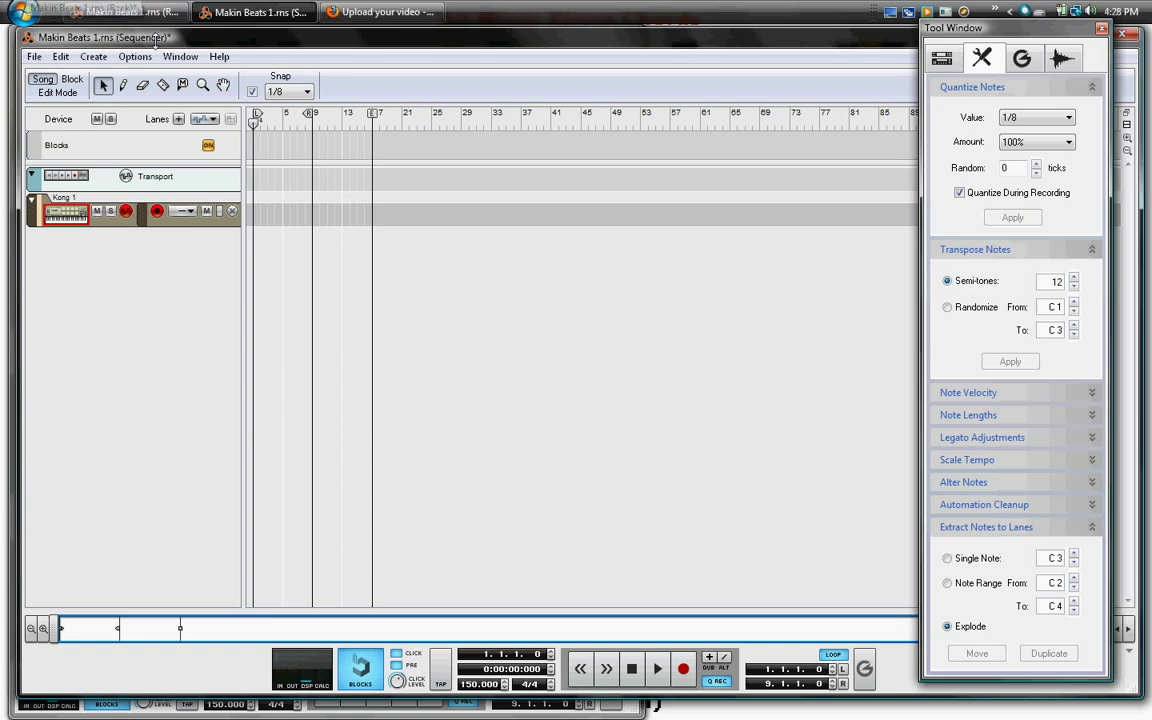
Start recording a drum pattern on the Kong 1 track with Ctrl+Enter.
{"action": "left_click", "coordinate": [254, 224]}
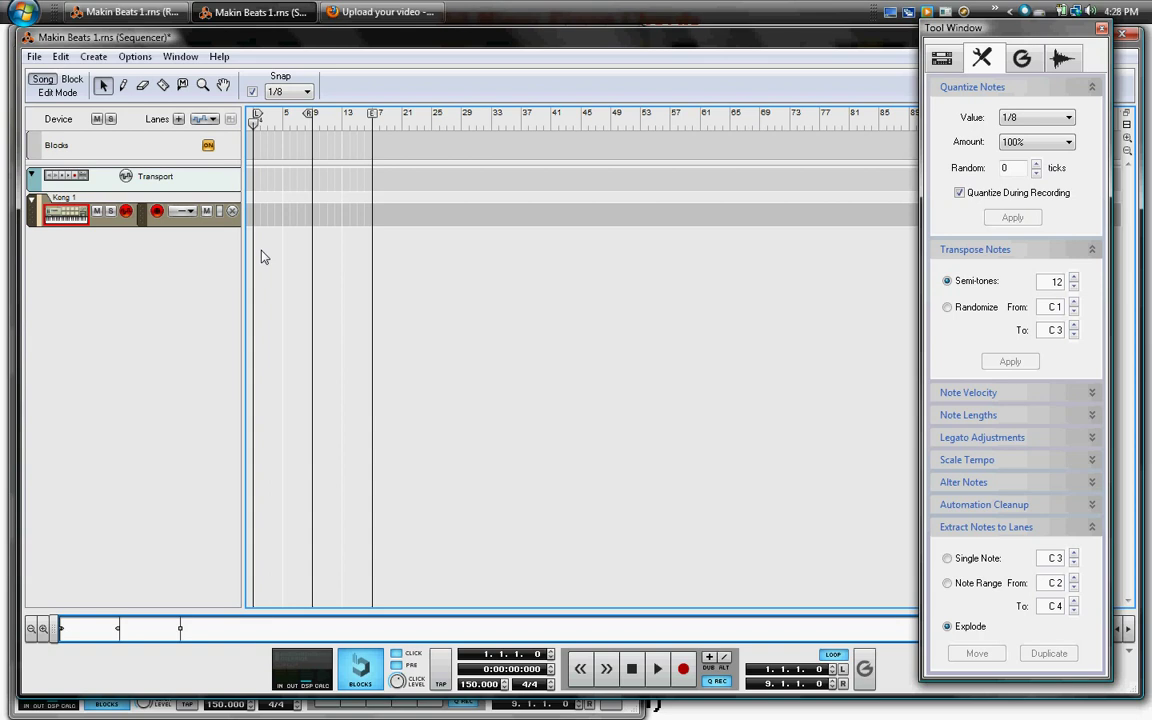
{"action": "key", "text": "ctrl+Return"}
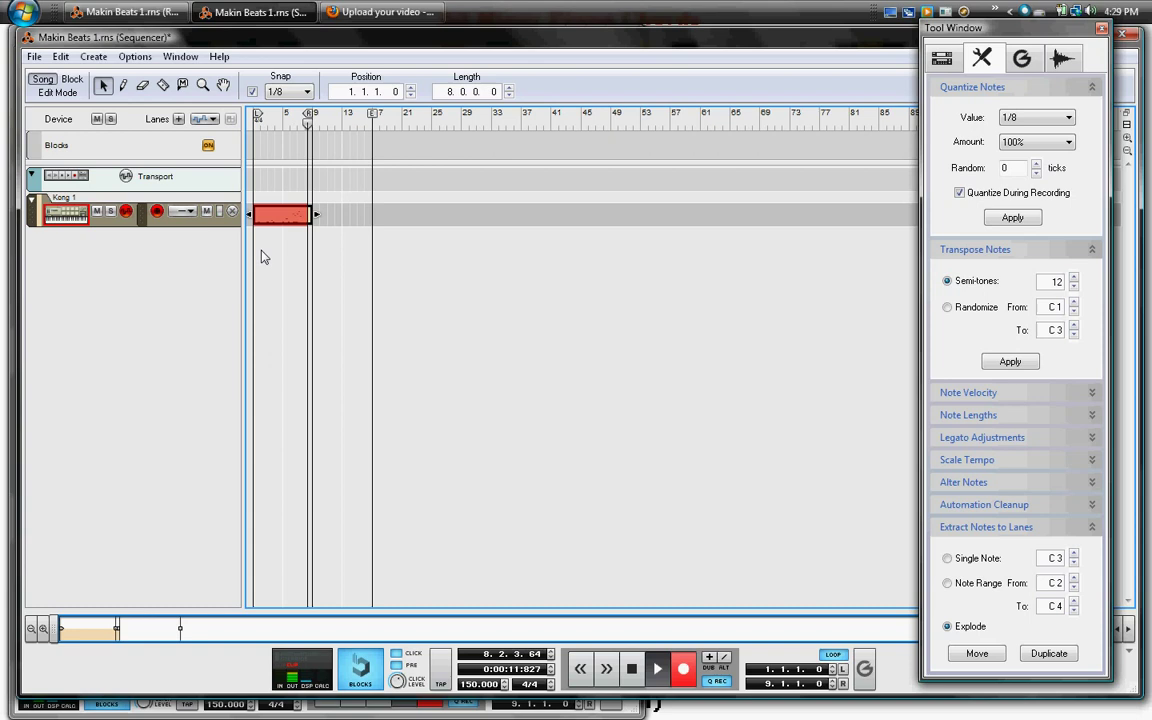
Stop the Kong recording and move the song position back to bar 1.
{"action": "key", "text": "space"}
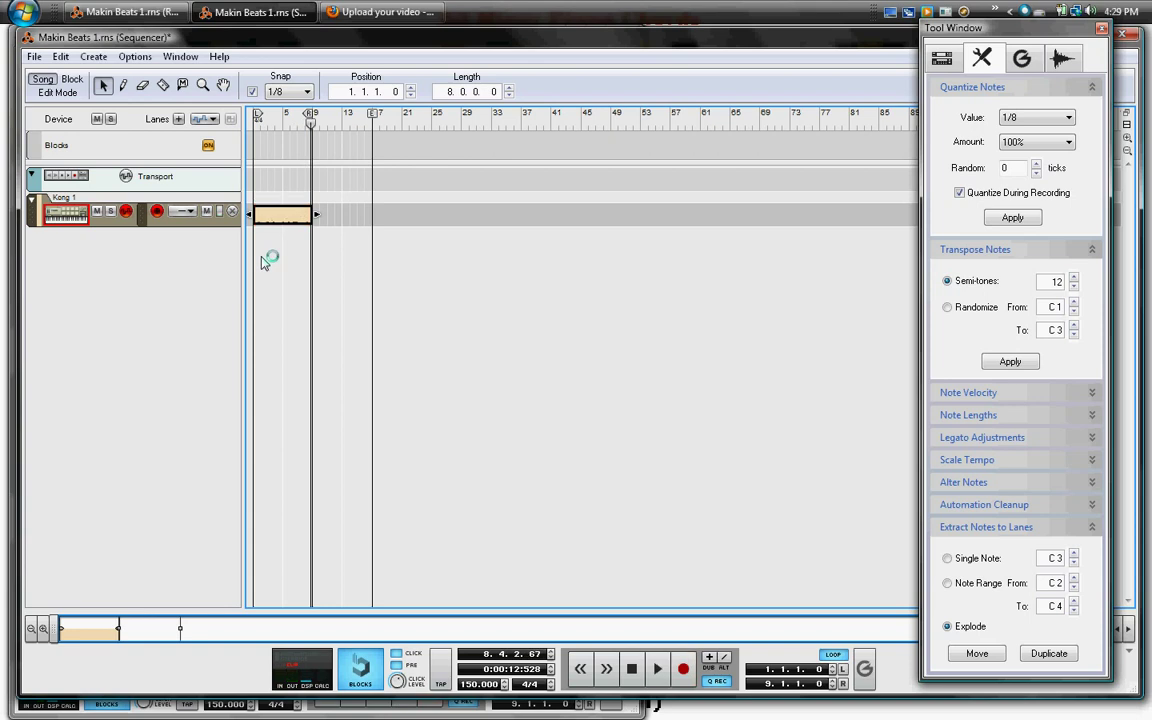
{"action": "key", "text": "Home"}
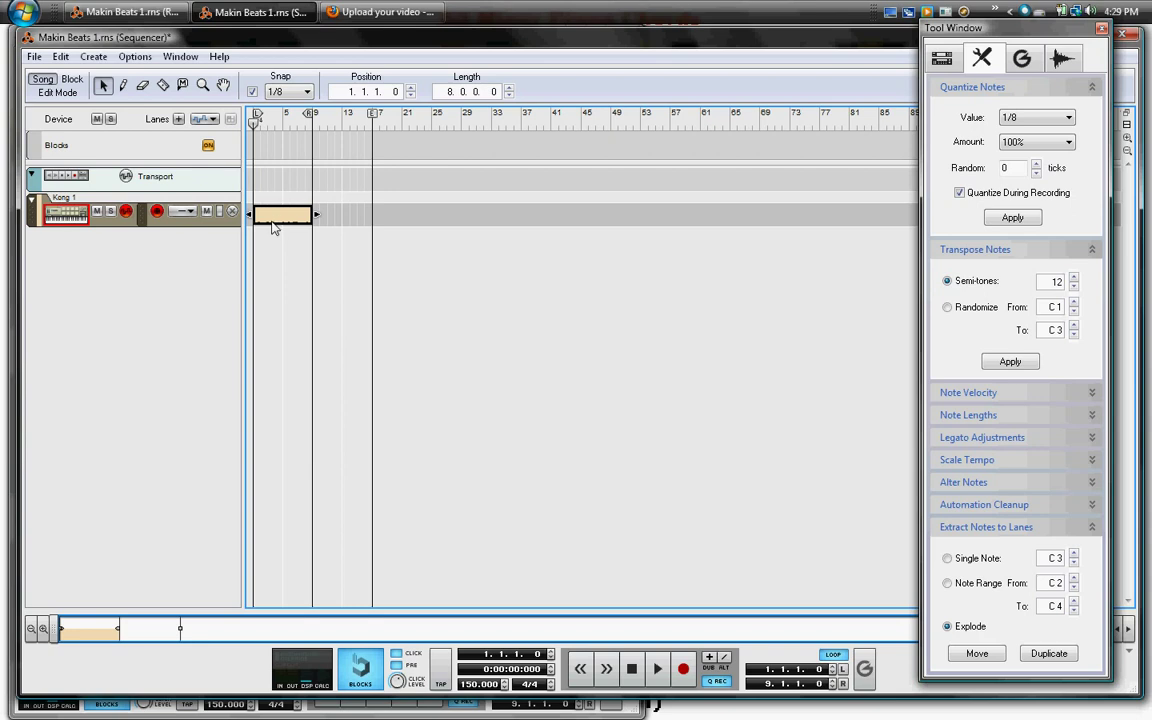
Open the recorded Kong clip in the note editor.
{"action": "double_click", "coordinate": [279, 222]}
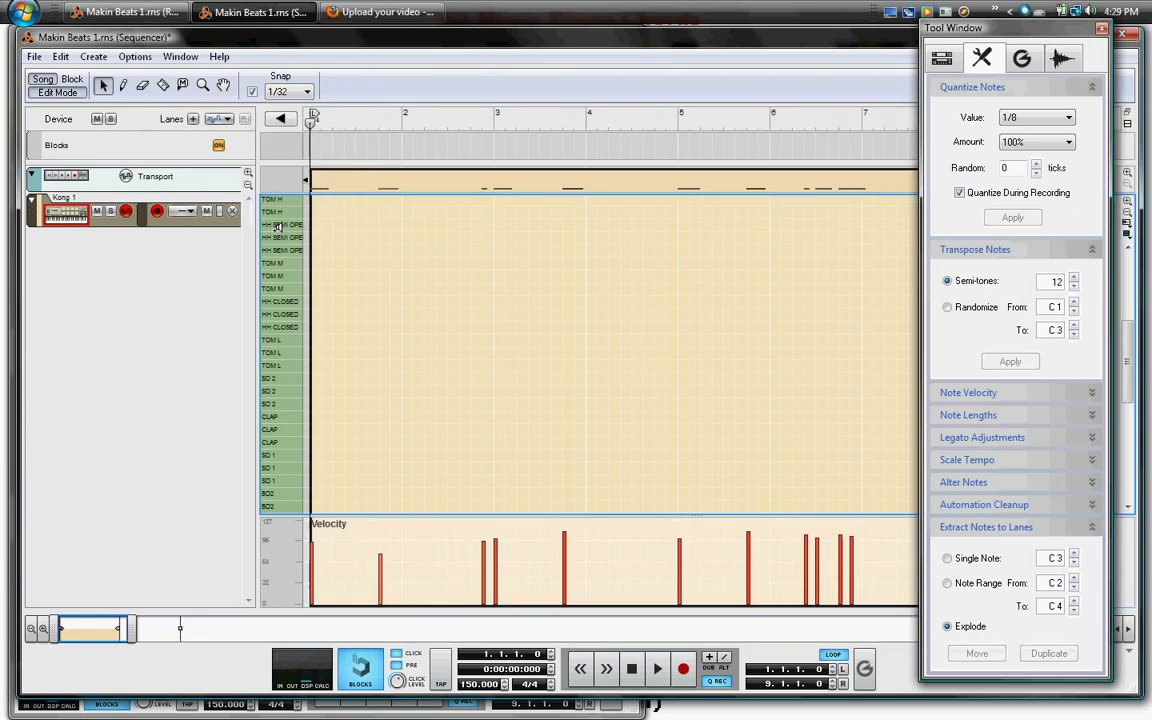
{"action": "left_click", "coordinate": [1101, 33]}
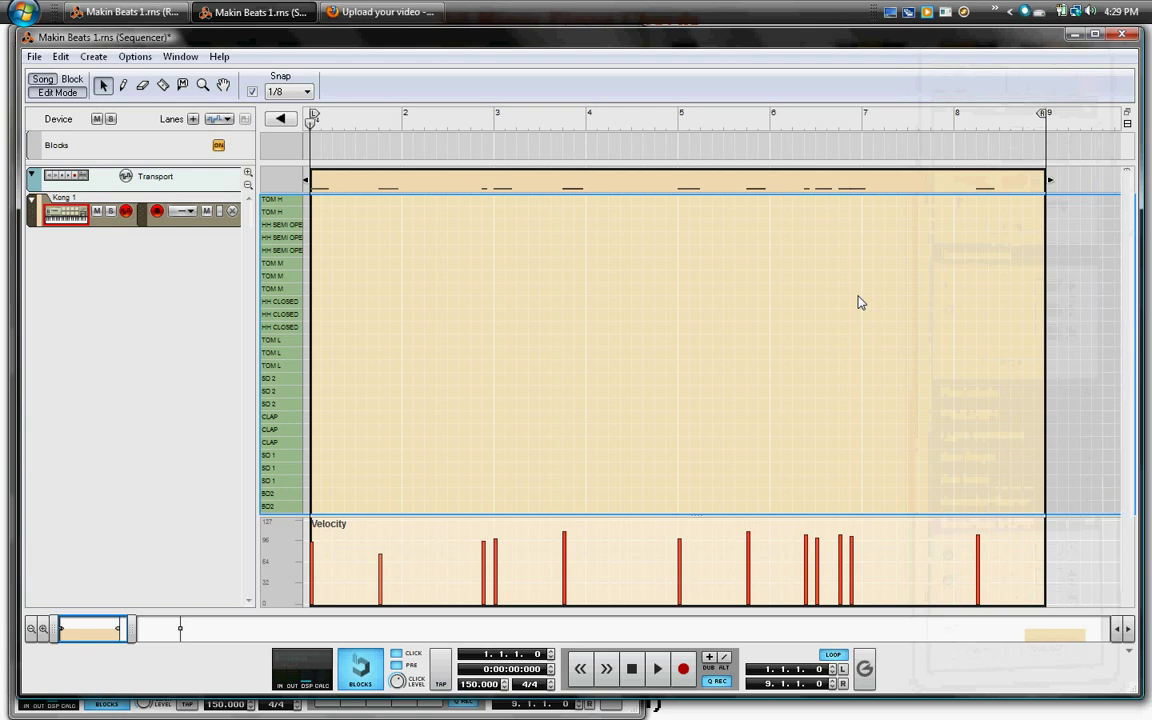
{"action": "key", "text": "ctrl+e"}
{"action": "key", "text": "ctrl+e"}
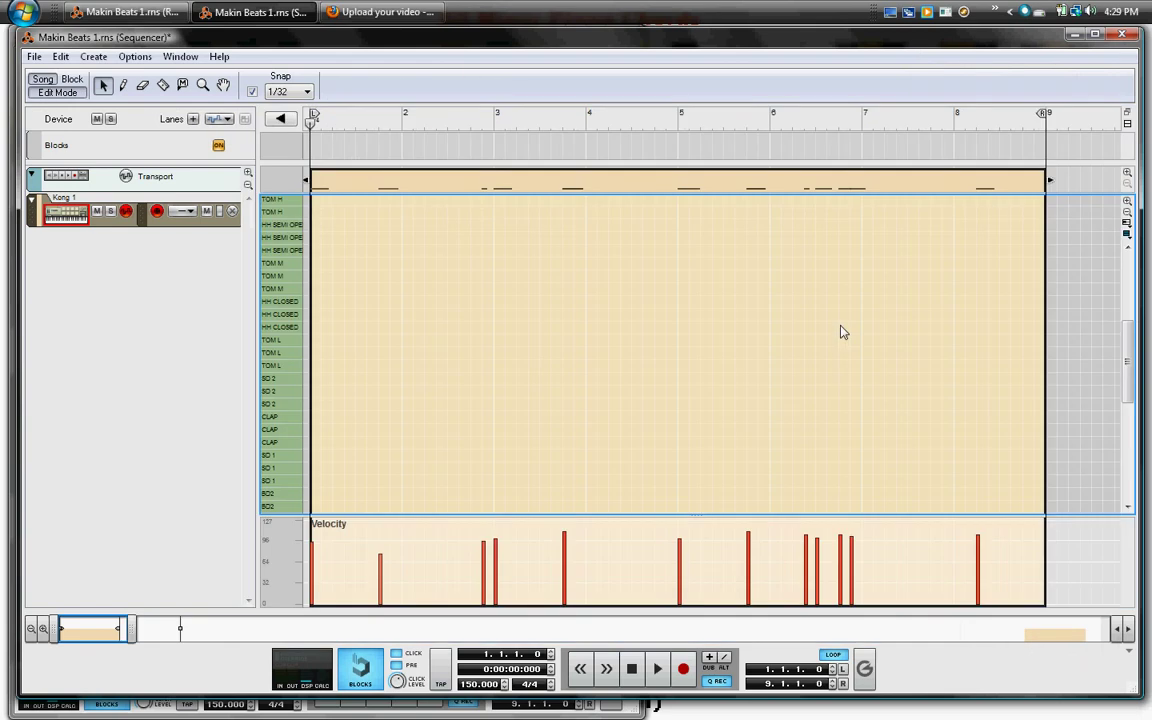
{"action": "key", "text": "ctrl+e"}
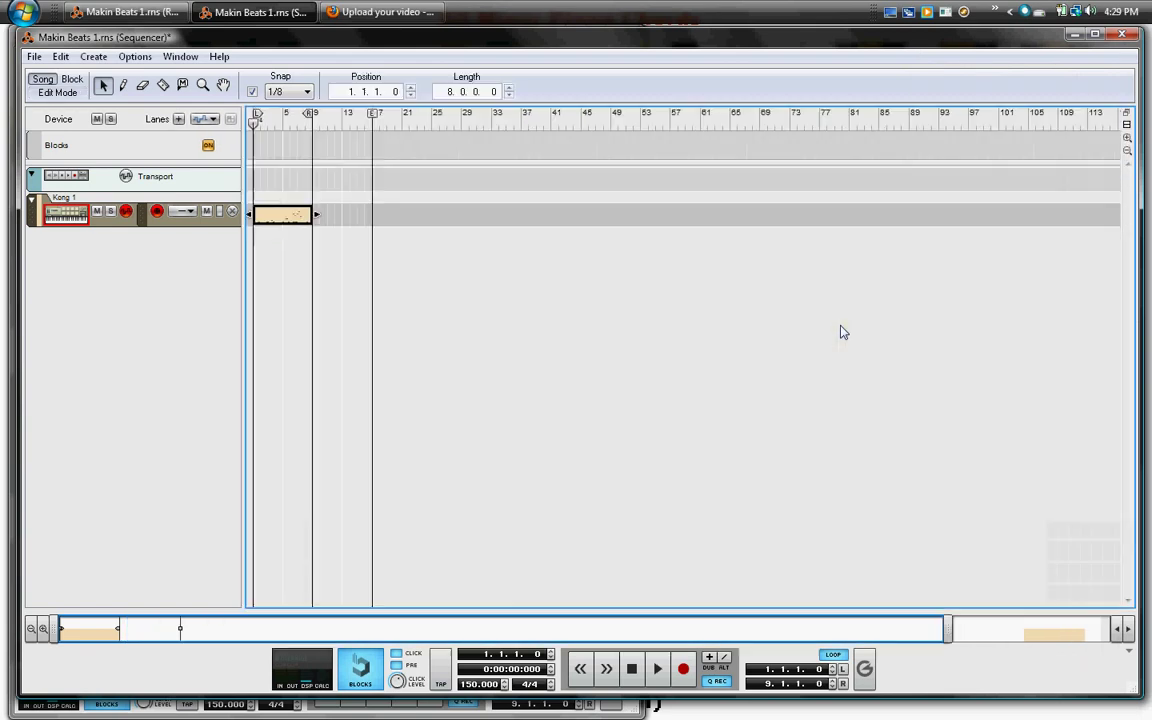
{"action": "double_click", "coordinate": [296, 218]}
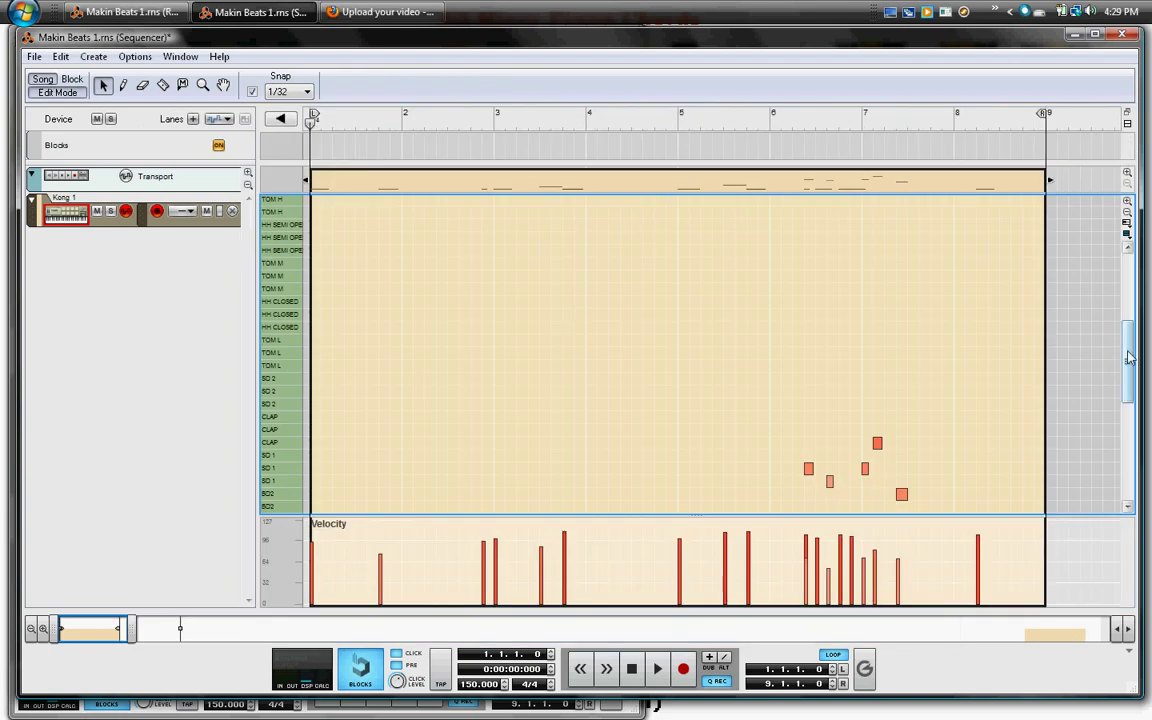
{"action": "left_click_drag", "start_coordinate": [1128, 357], "coordinate": [1128, 414]}
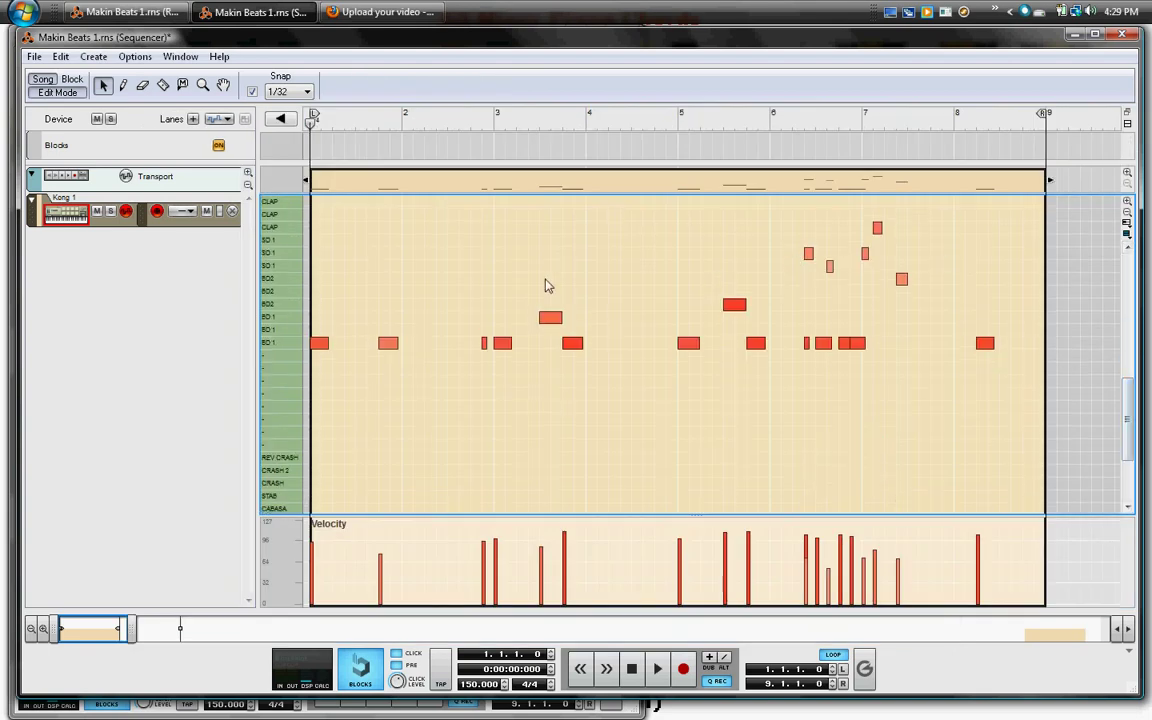
Clear the stray notes above the BD 1 lane, play the kicks, and reopen the Tool Window.
{"action": "left_click_drag", "start_coordinate": [513, 235], "coordinate": [990, 326]}
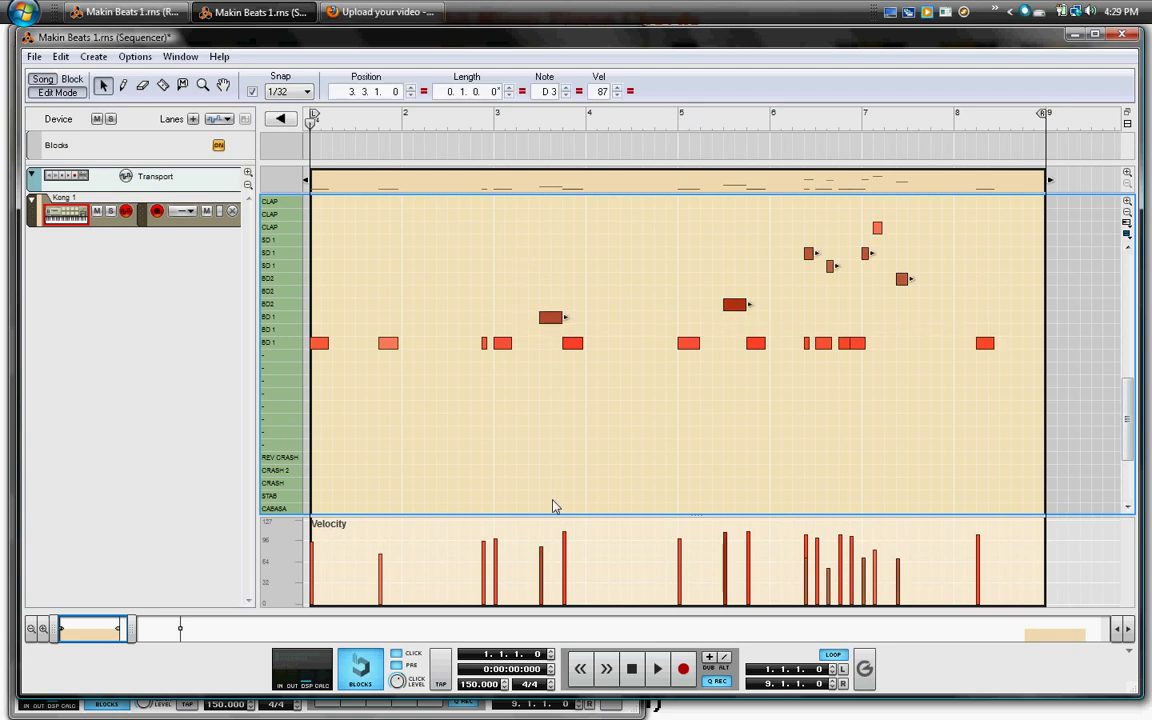
{"action": "key", "text": "ctrl+e"}
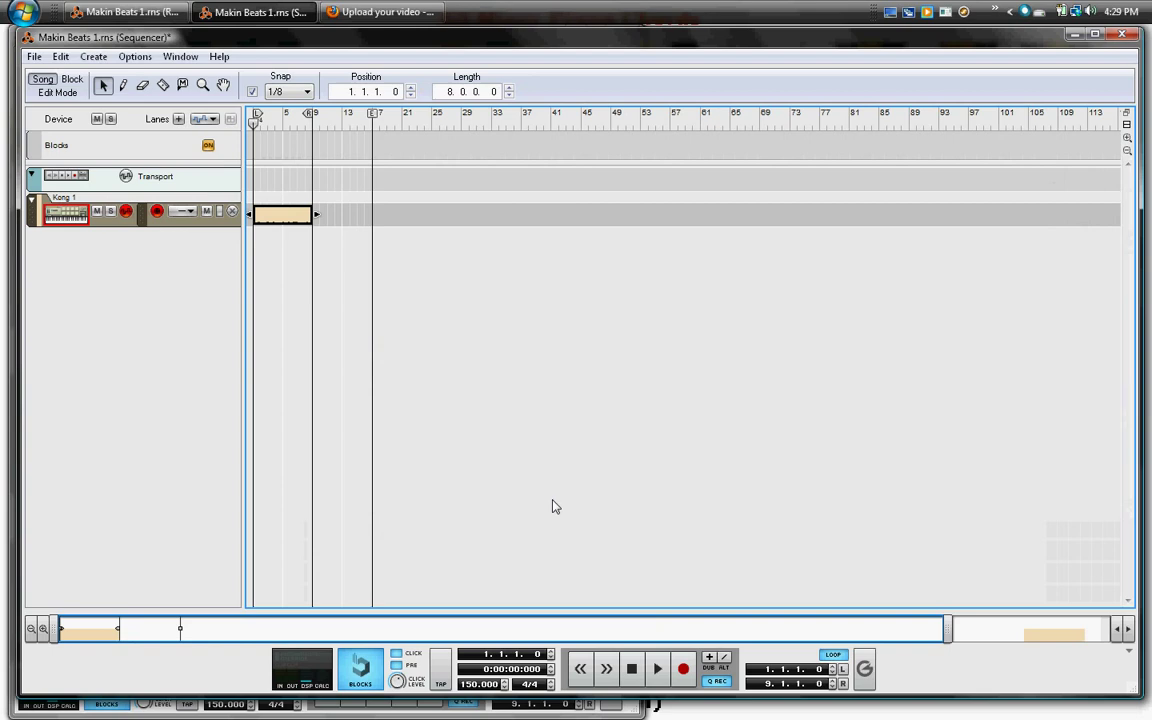
{"action": "key", "text": "ctrl+e"}
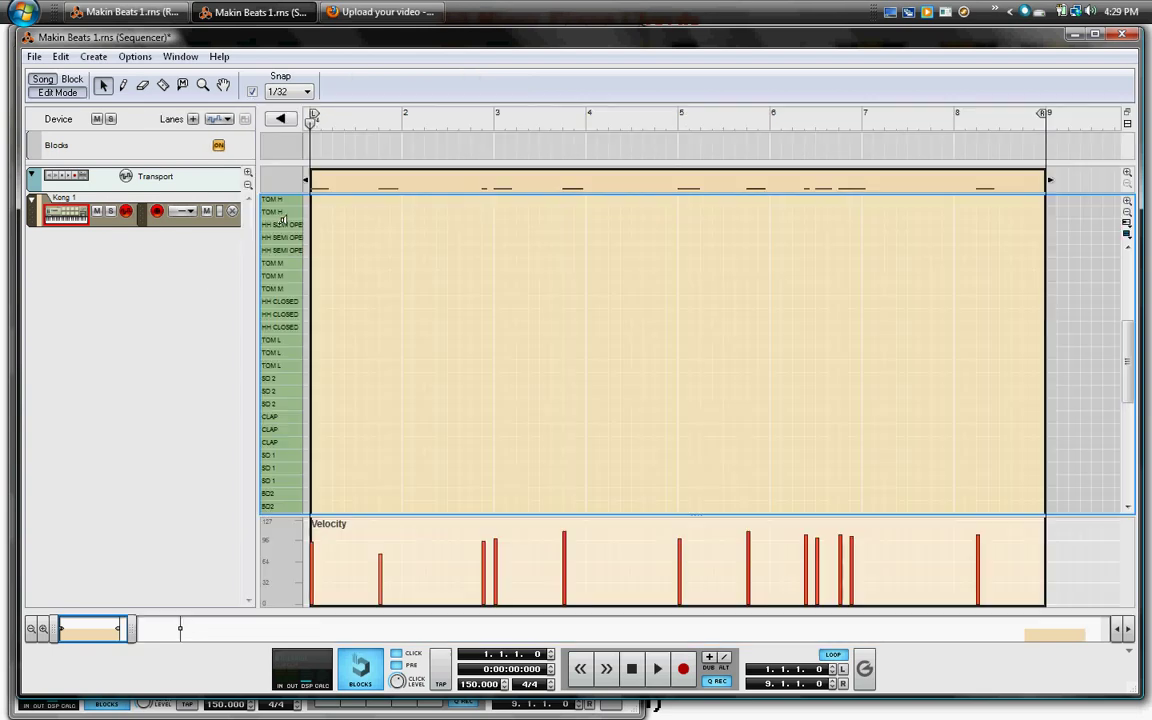
{"action": "left_click_drag", "start_coordinate": [1128, 352], "coordinate": [1128, 392]}
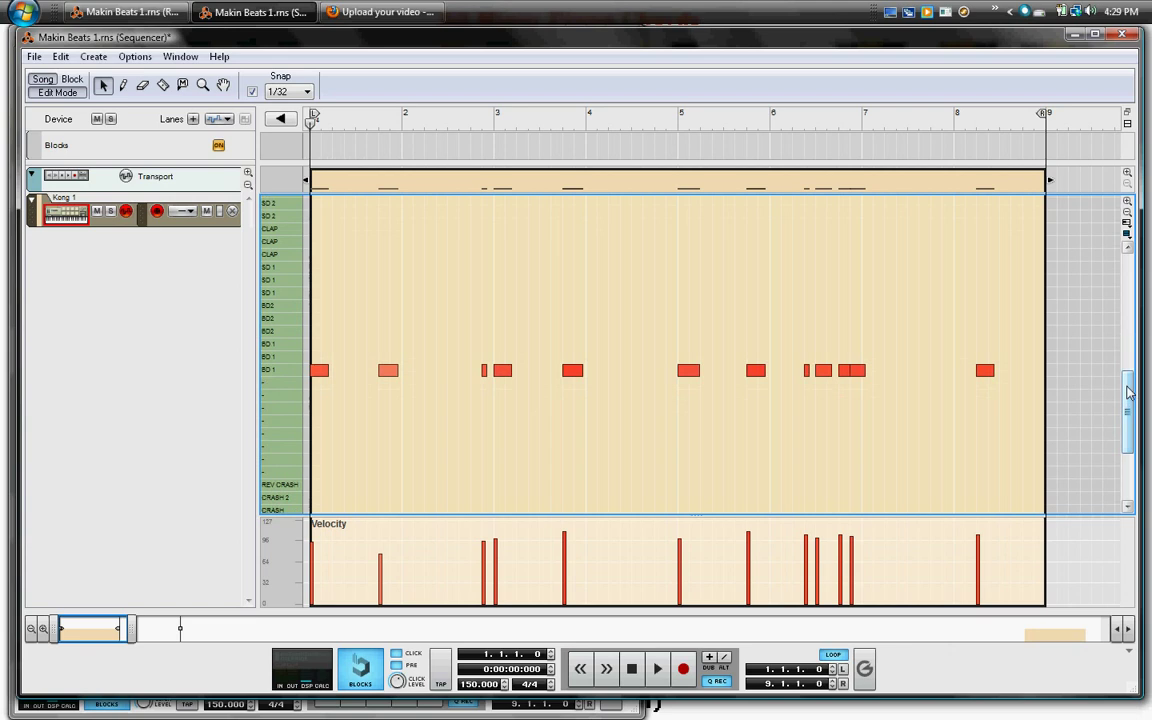
{"action": "key", "text": "space"}
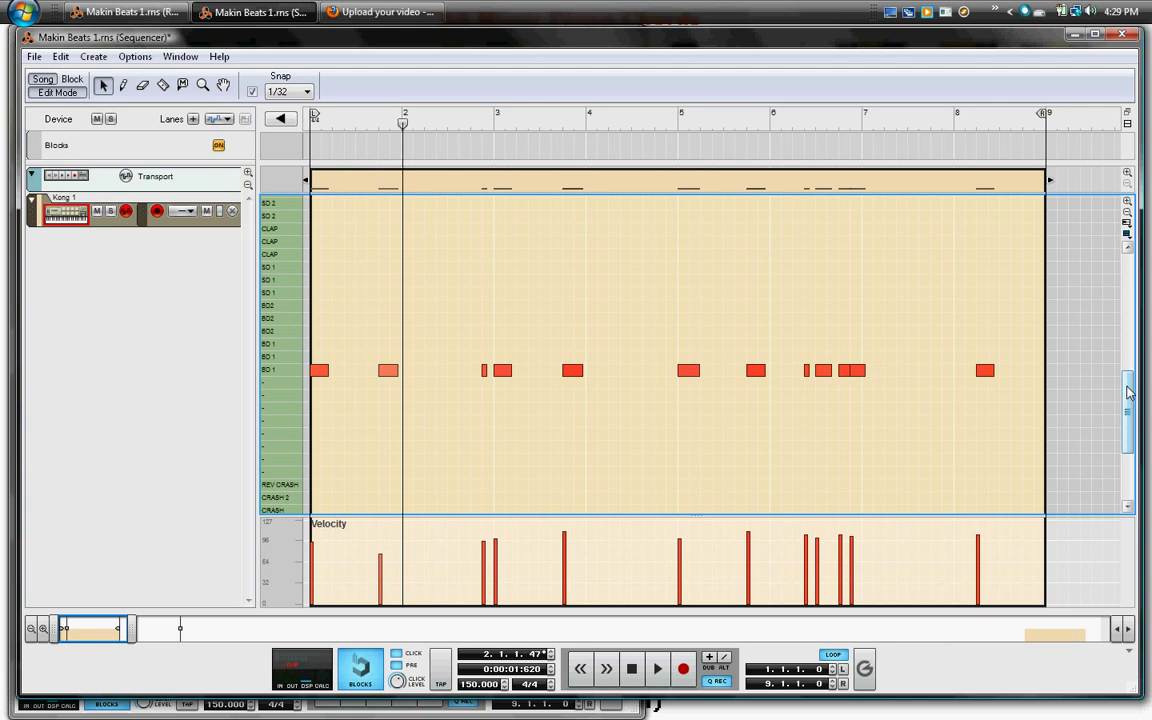
{"action": "key", "text": "F8"}
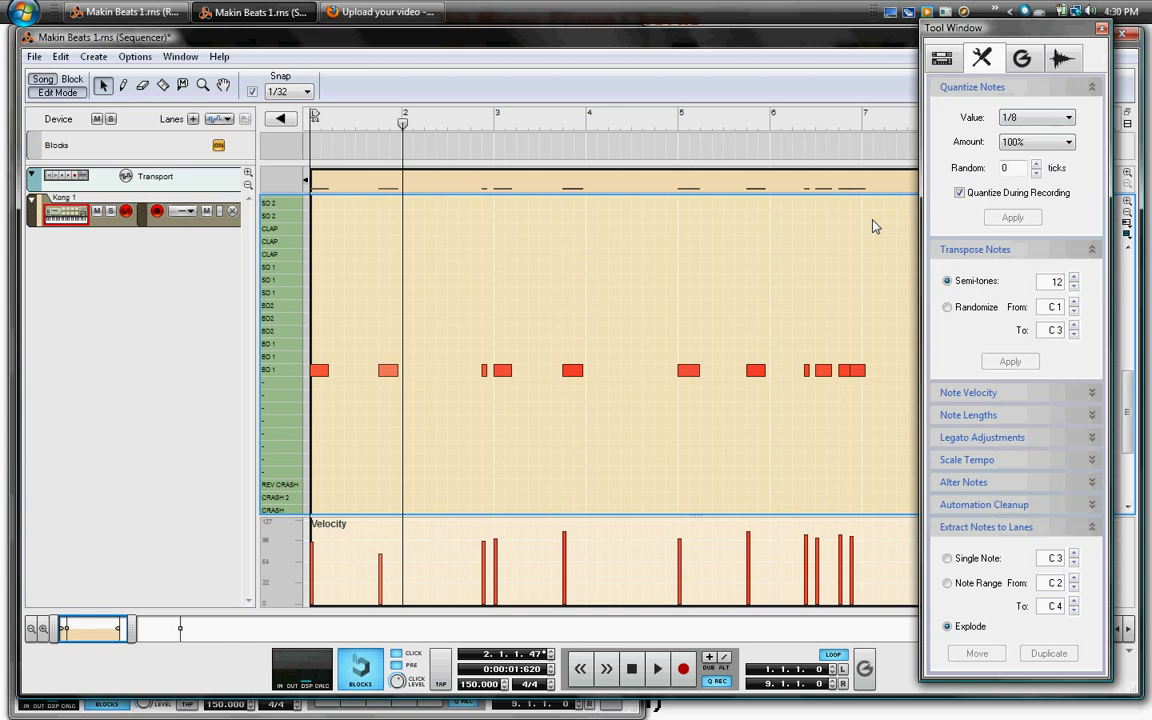
Record another drum pass into the Kong clip from the song start.
{"action": "key", "text": "KP_0"}
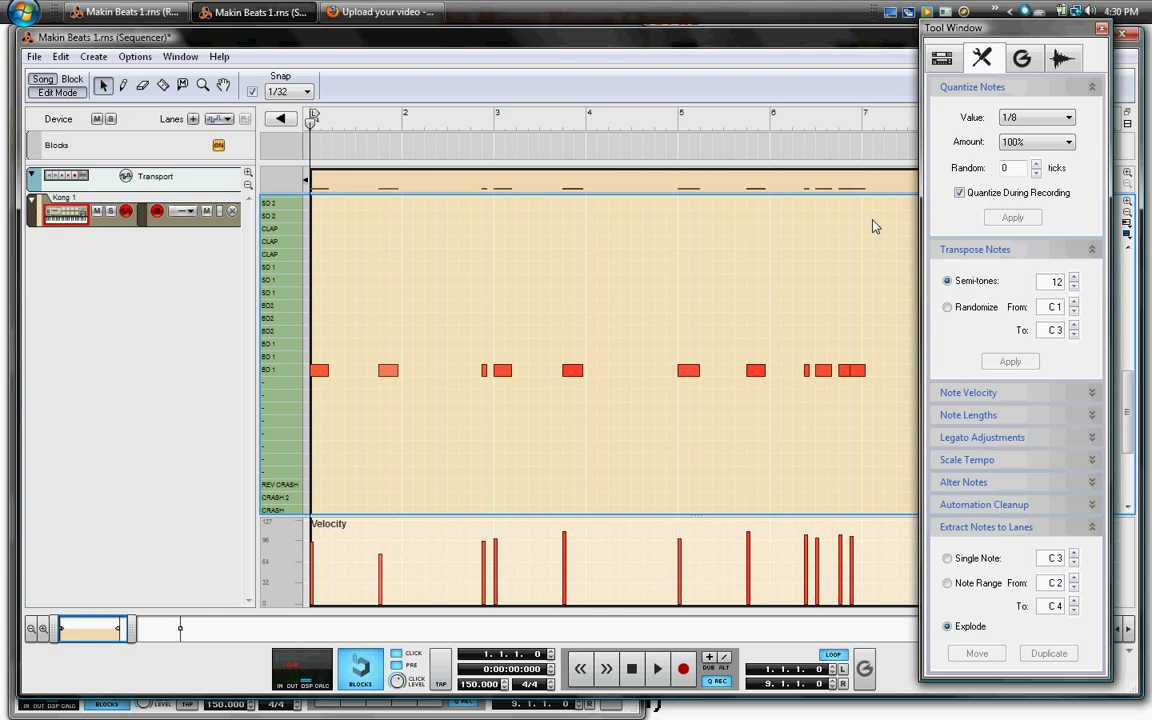
{"action": "key", "text": "ctrl+Return"}
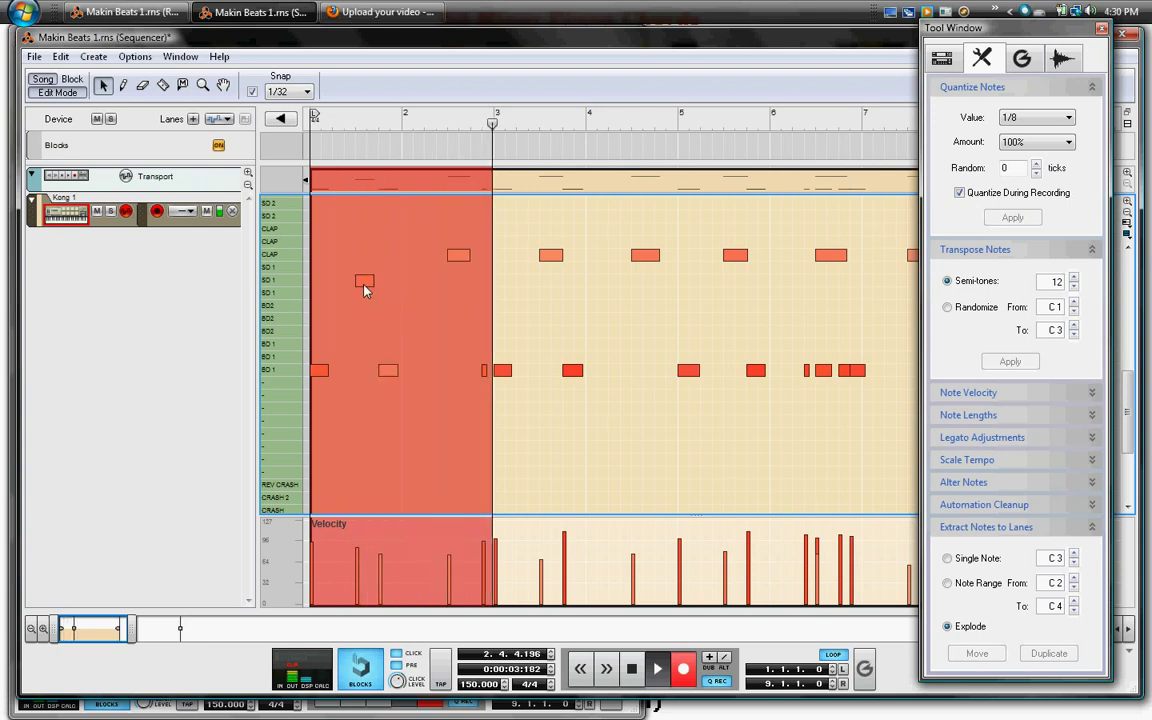
{"action": "key", "text": "ctrl+Return"}
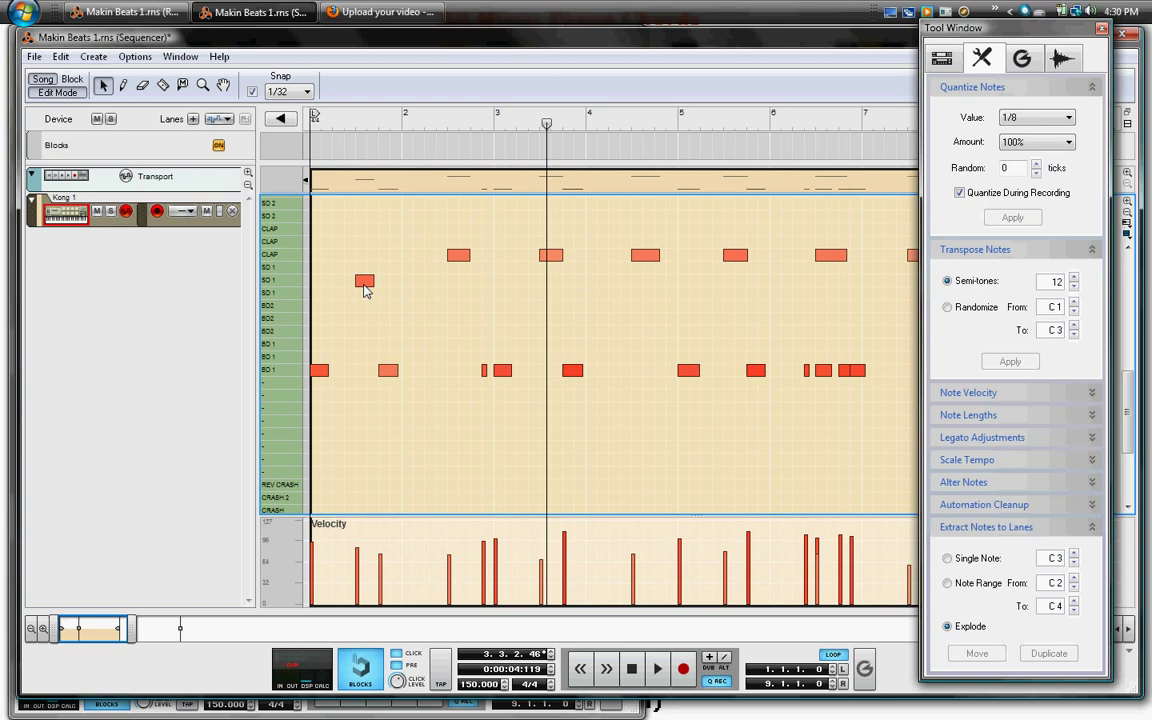
Shift the SD 1 note at bar 1.3 up to the CLAP row and replay the pattern.
{"action": "left_click", "coordinate": [364, 281]}
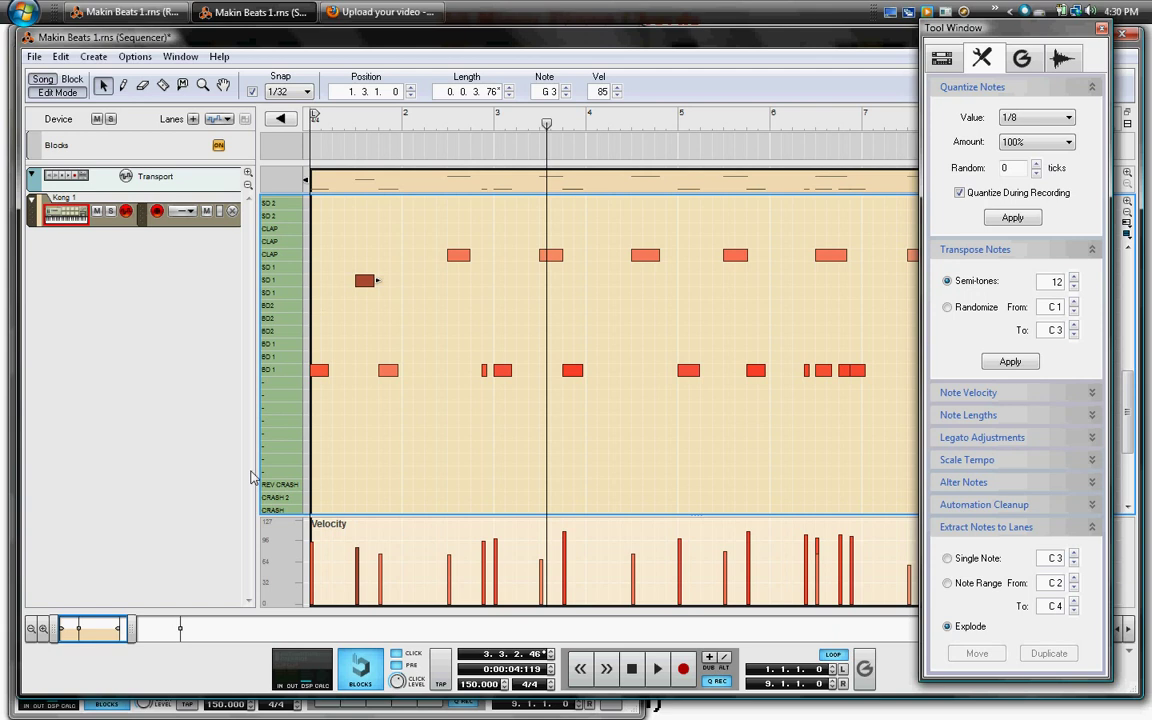
{"action": "key", "text": "Up"}
{"action": "key", "text": "Up"}
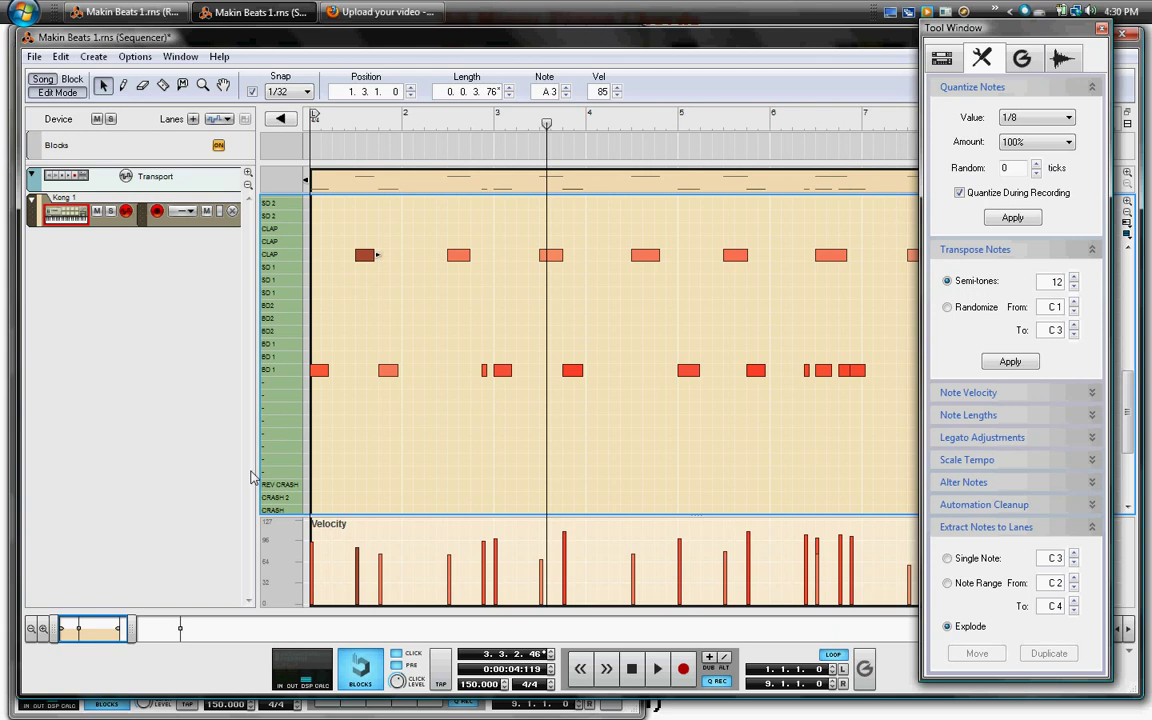
{"action": "key", "text": "space"}
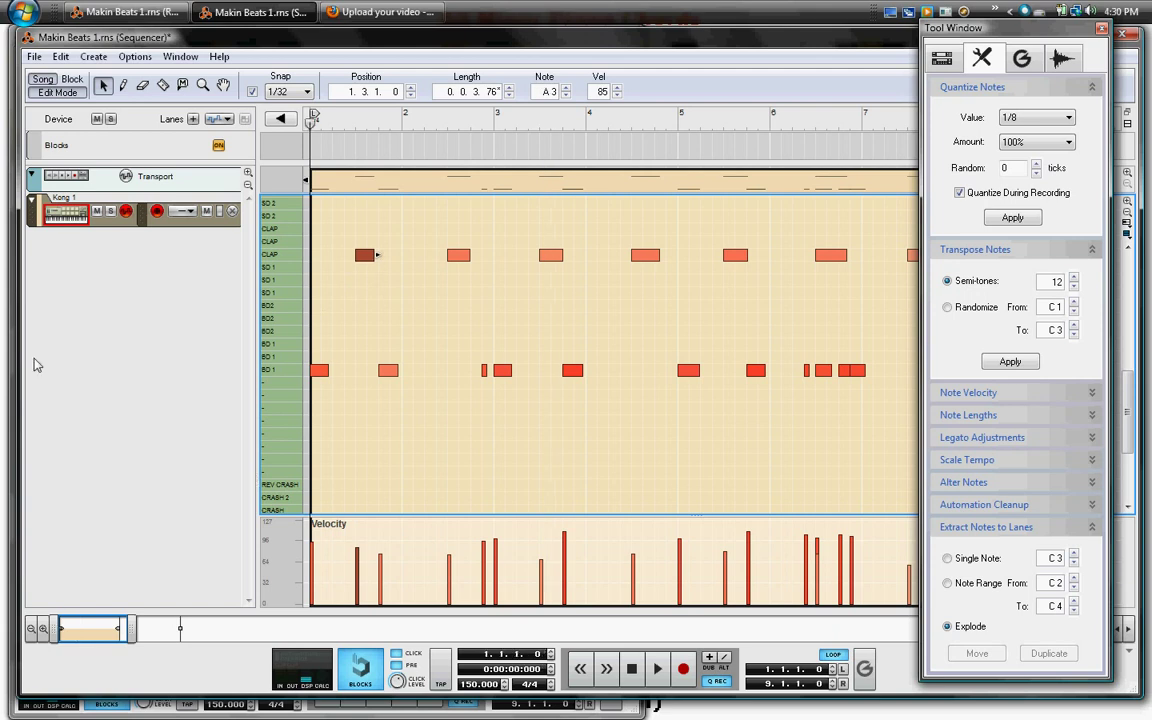
{"action": "key", "text": "space"}
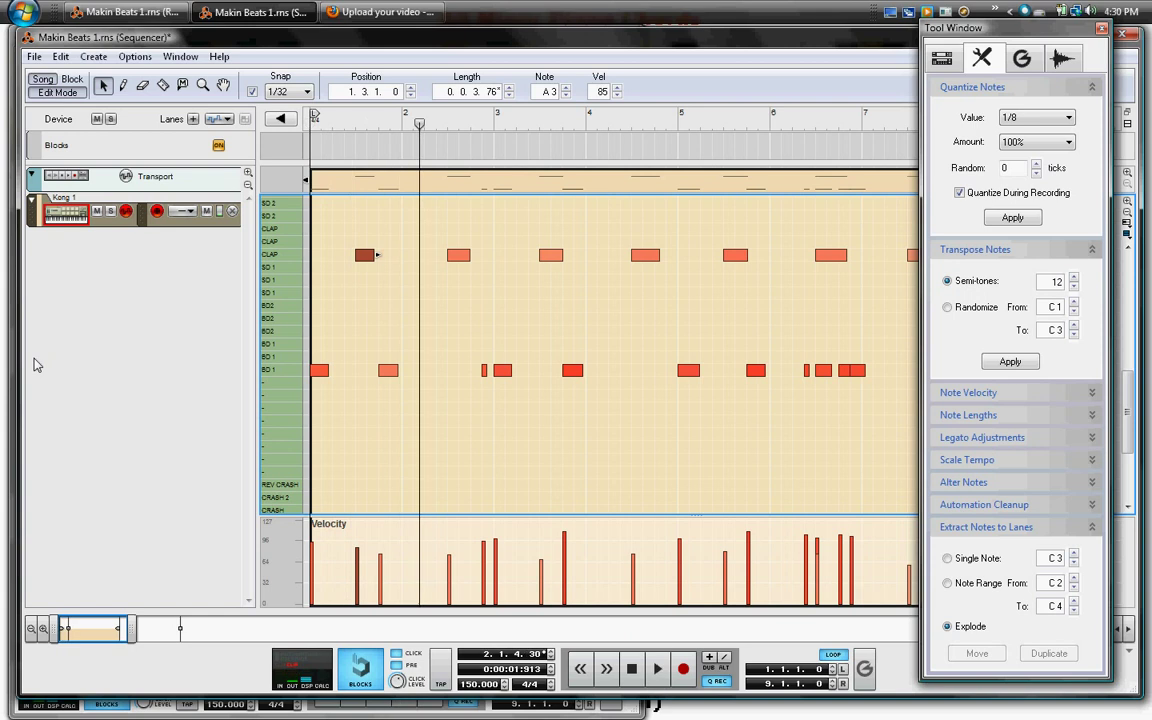
{"action": "key", "text": "space"}
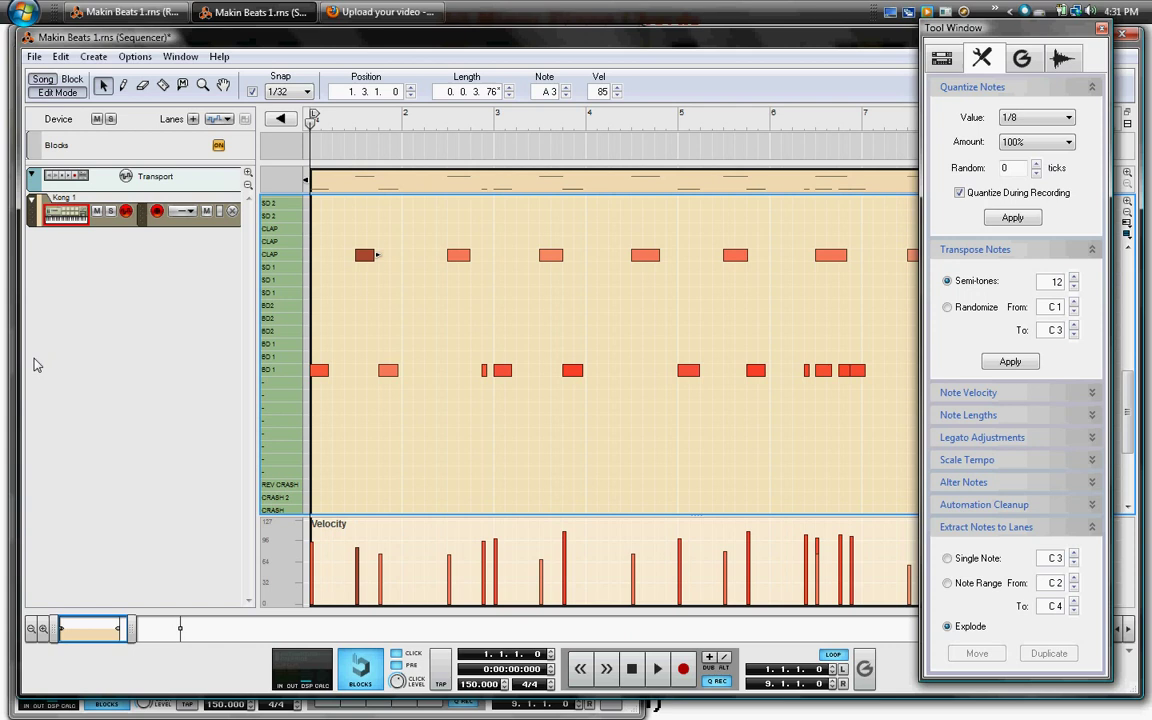
{"action": "left_click", "coordinate": [1101, 27]}
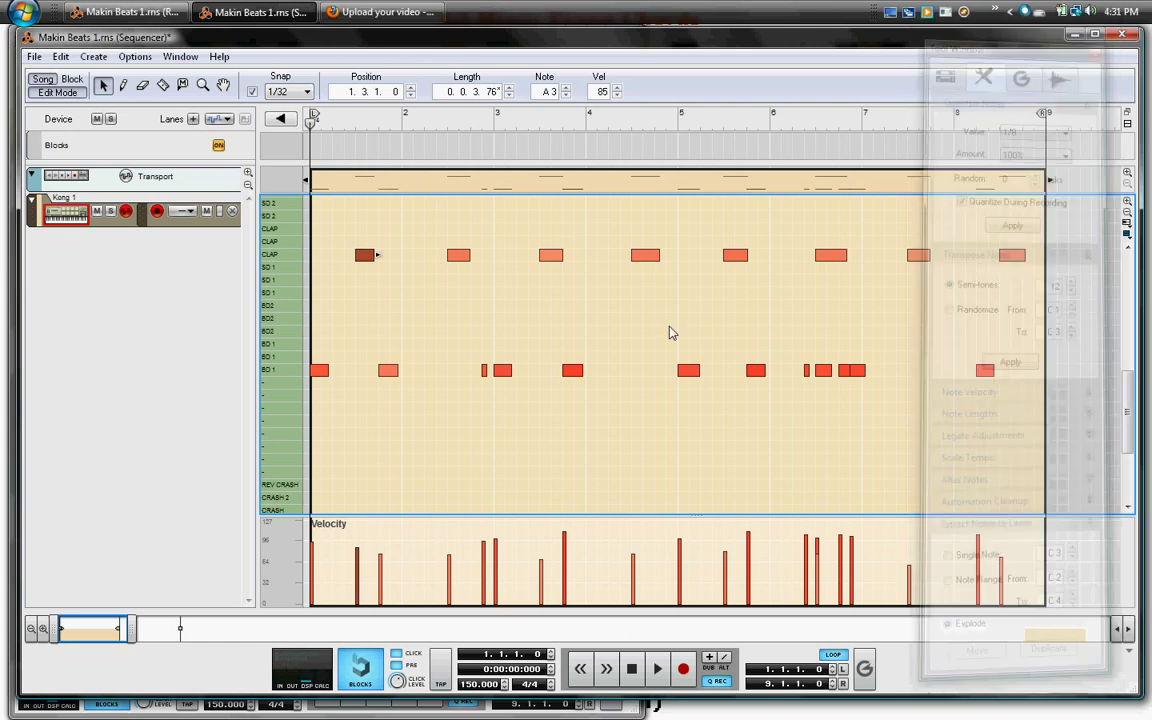
Leave Edit Mode, run and stop two more record passes, and reopen the Tool Window.
{"action": "key", "text": "ctrl+e"}
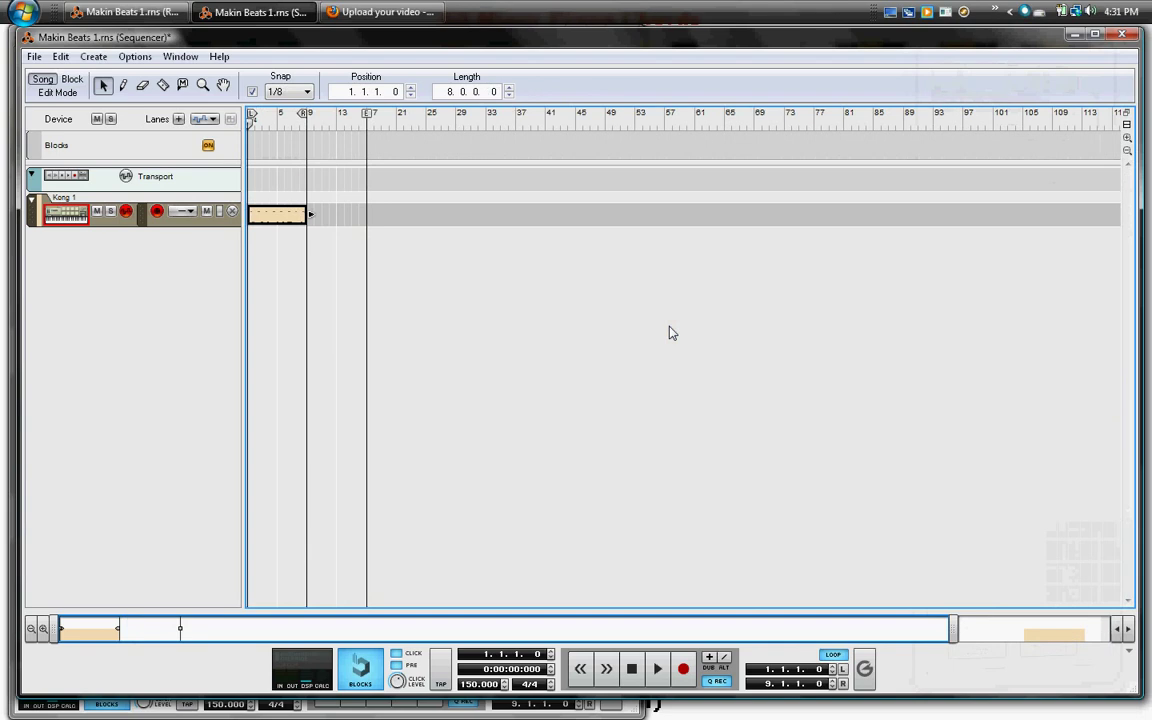
{"action": "key", "text": "ctrl+Return"}
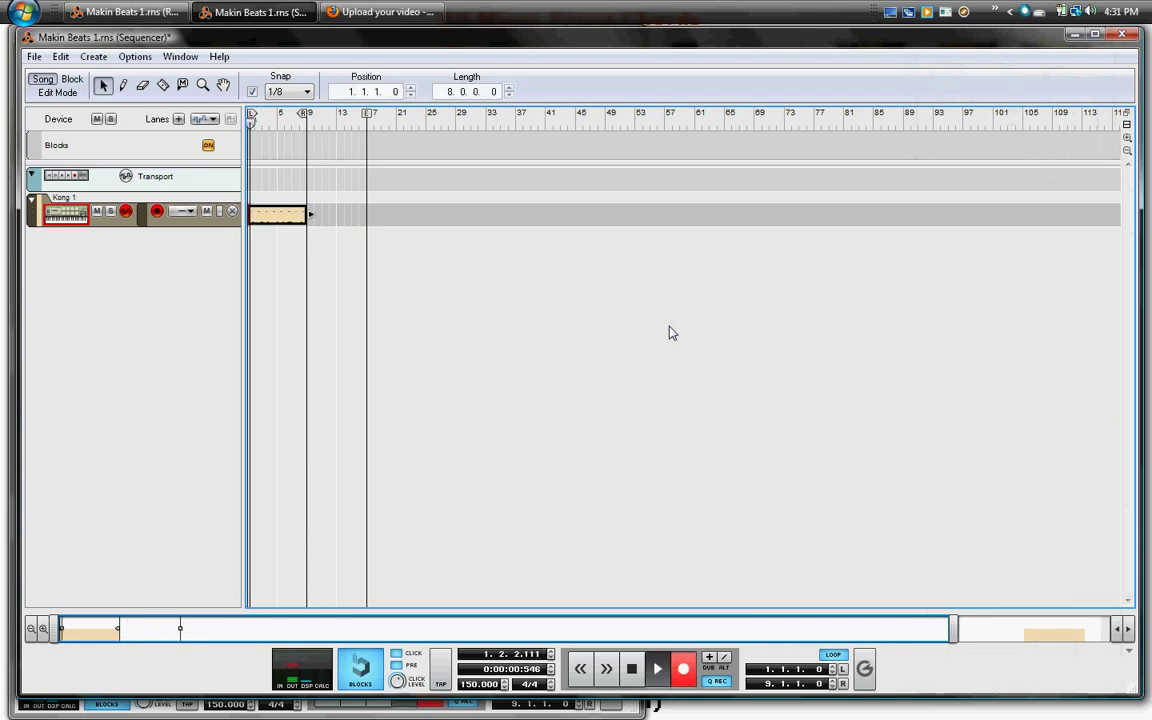
{"action": "key", "text": "space"}
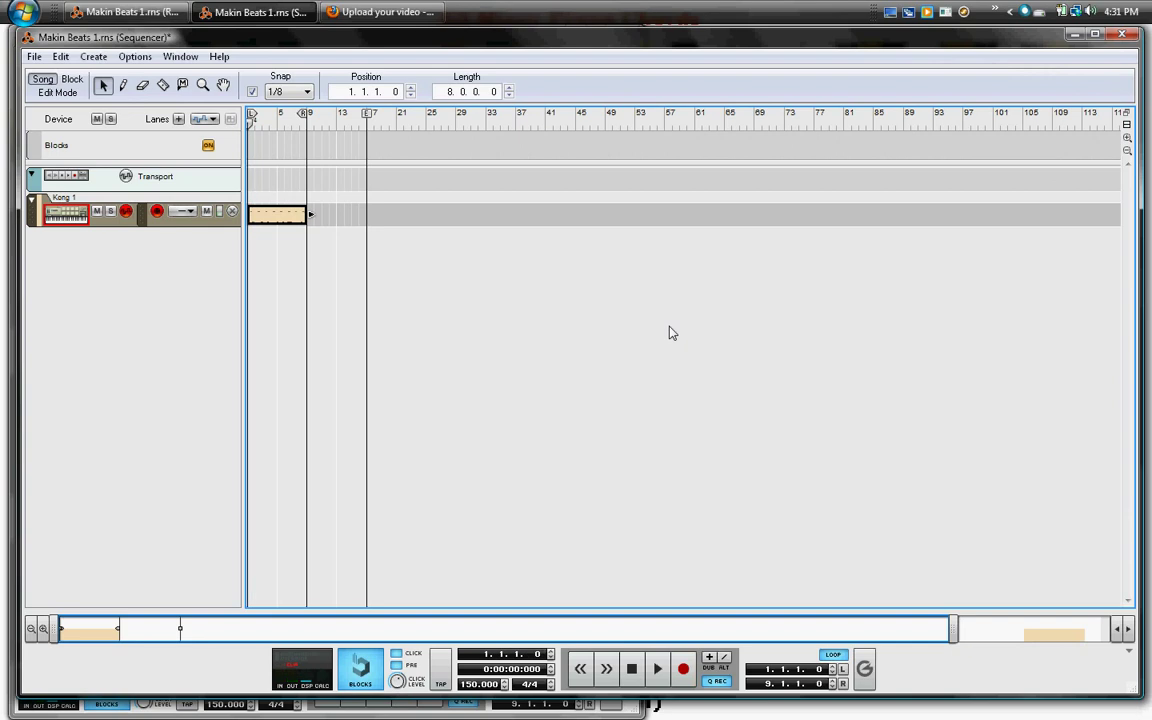
{"action": "key", "text": "ctrl+Return"}
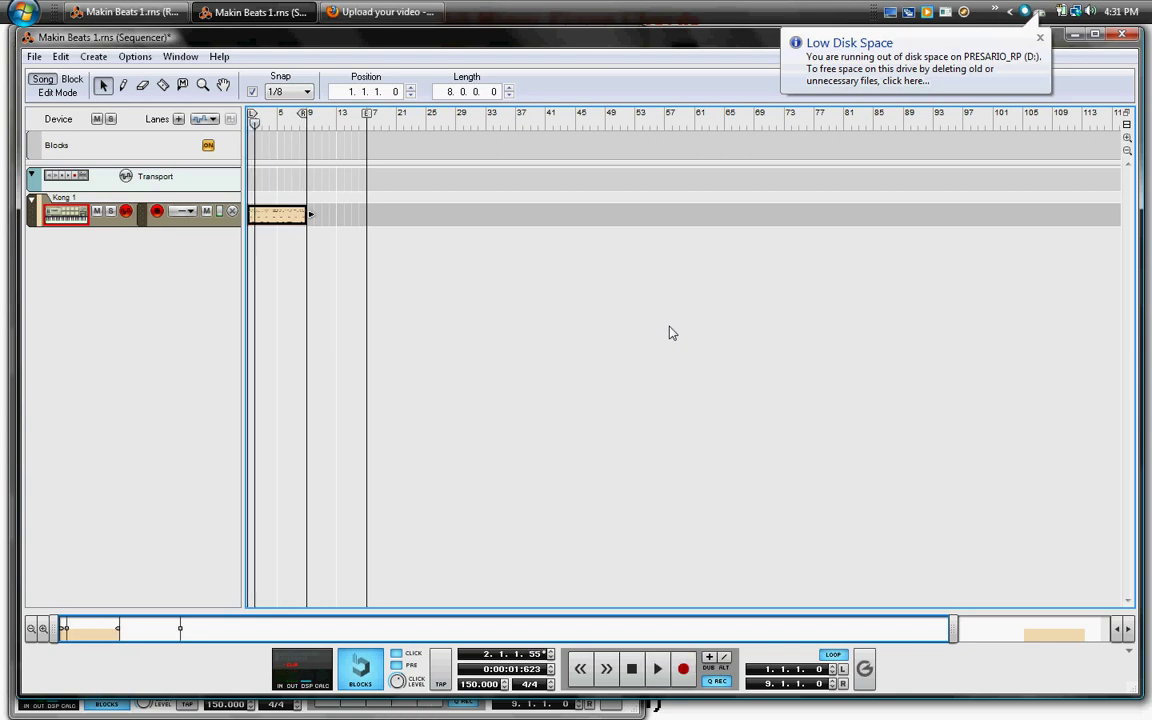
{"action": "key", "text": "space"}
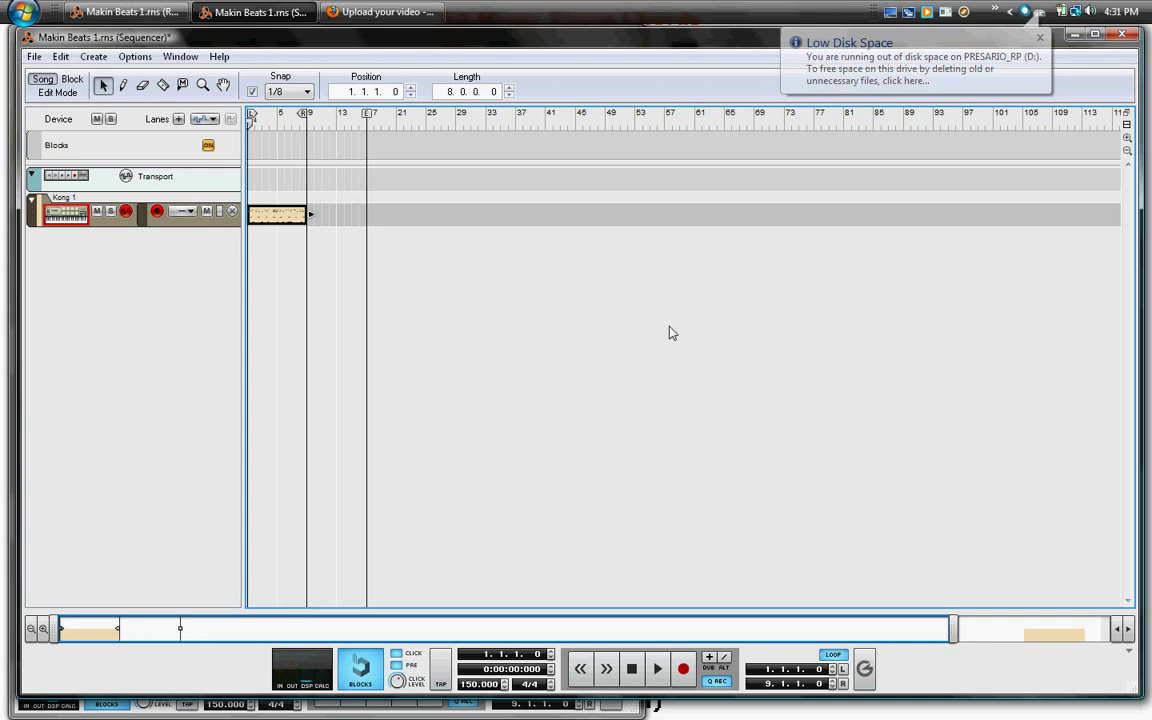
{"action": "key", "text": "F8"}
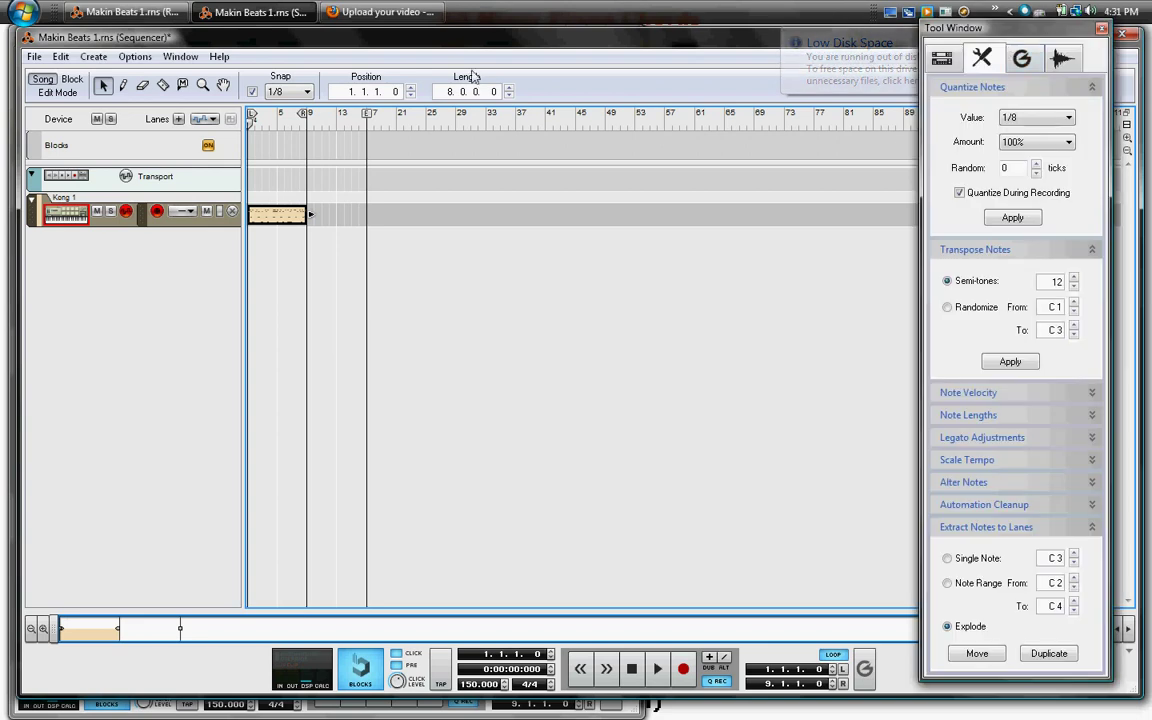
{"action": "key", "text": "alt+Tab"}
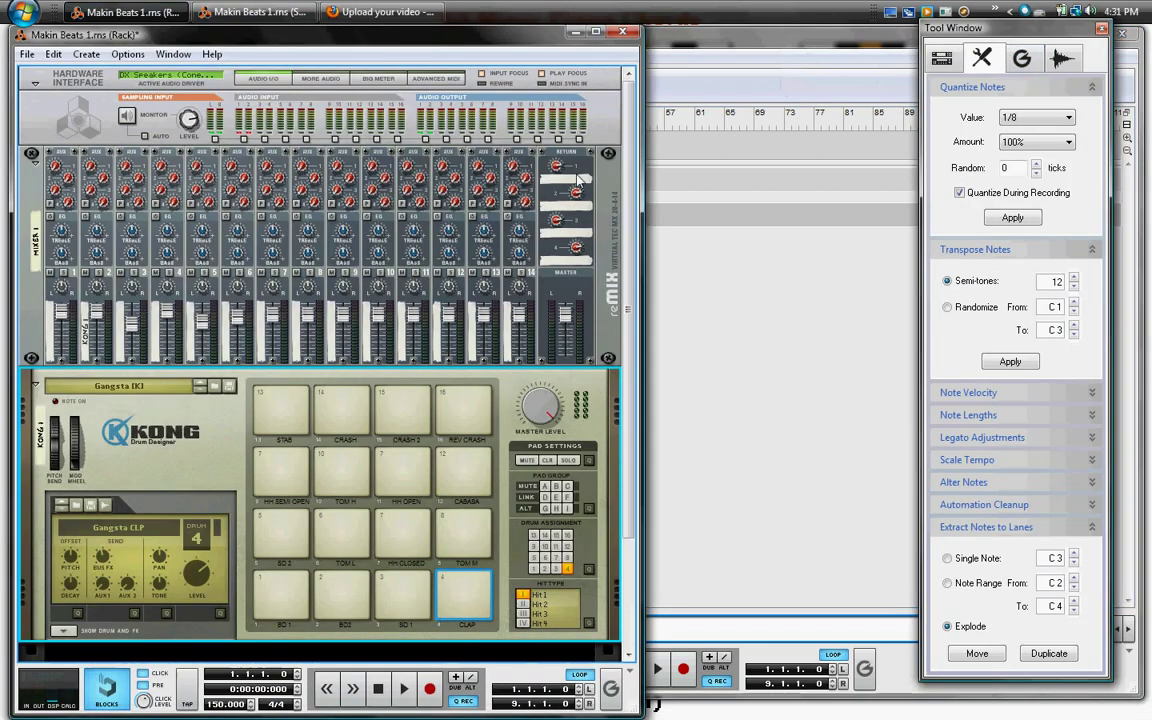
{"action": "scroll", "coordinate": [631, 125], "scroll_direction": "down", "scroll_amount": 3}
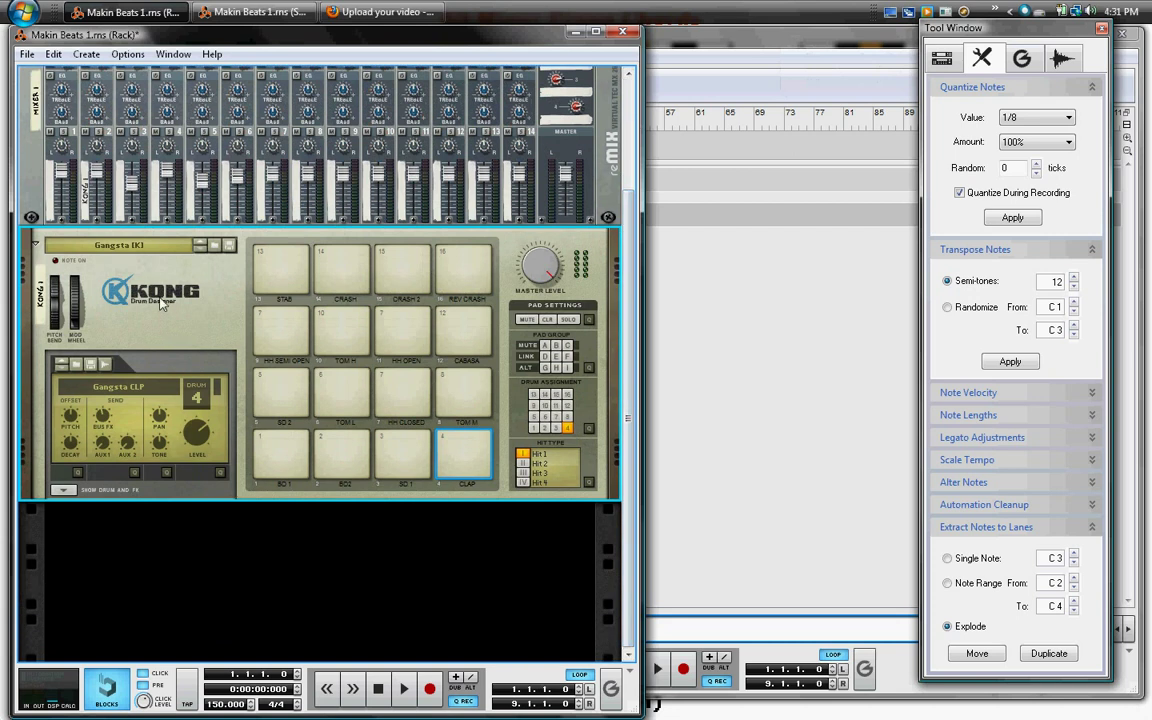
{"action": "key", "text": "space"}
{"action": "mouse_move", "coordinate": [201, 440]}
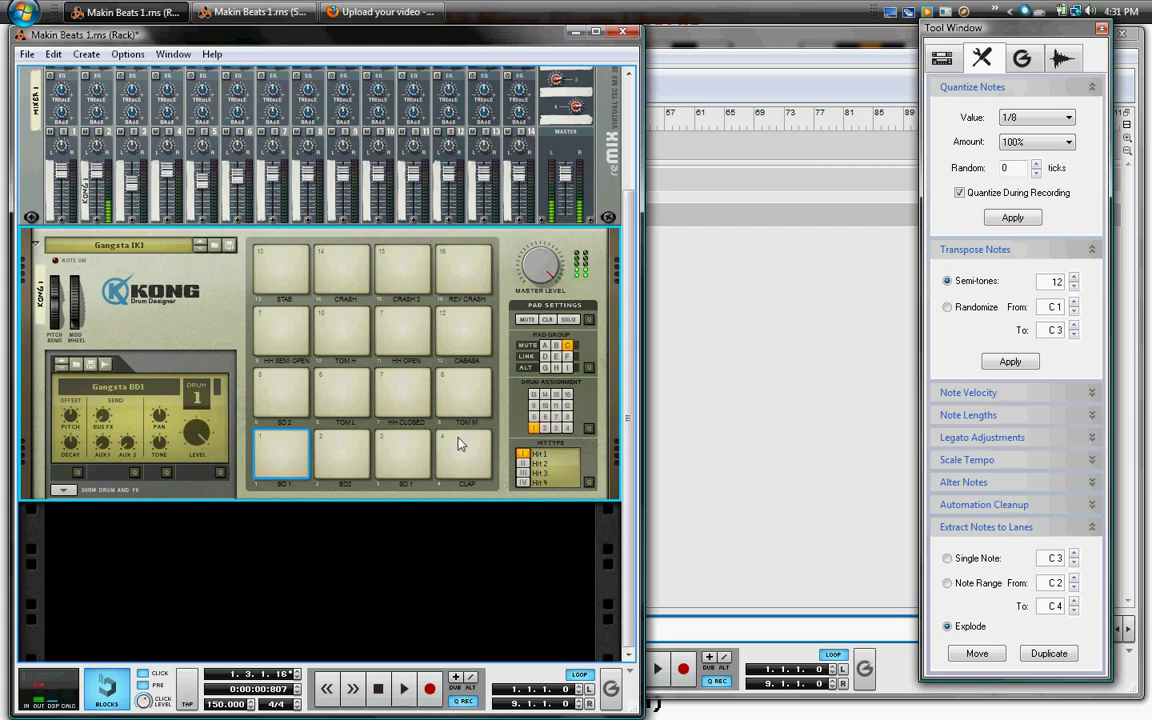
{"action": "left_click", "coordinate": [408, 395]}
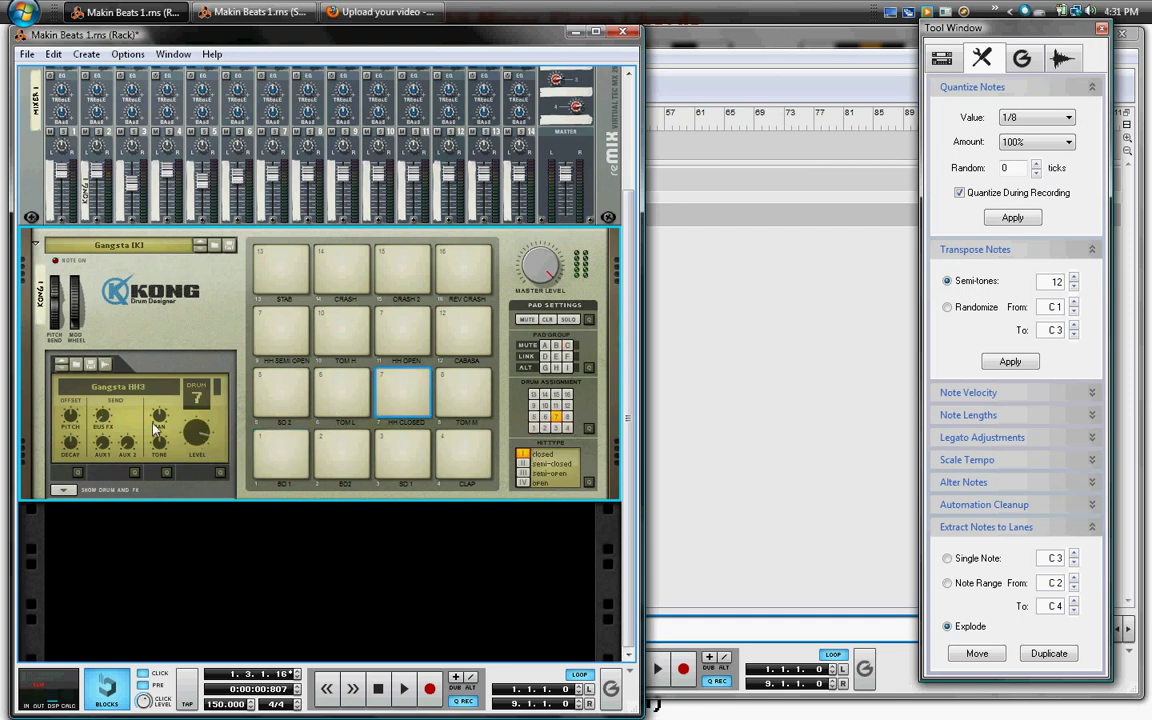
{"action": "left_click", "coordinate": [62, 493]}
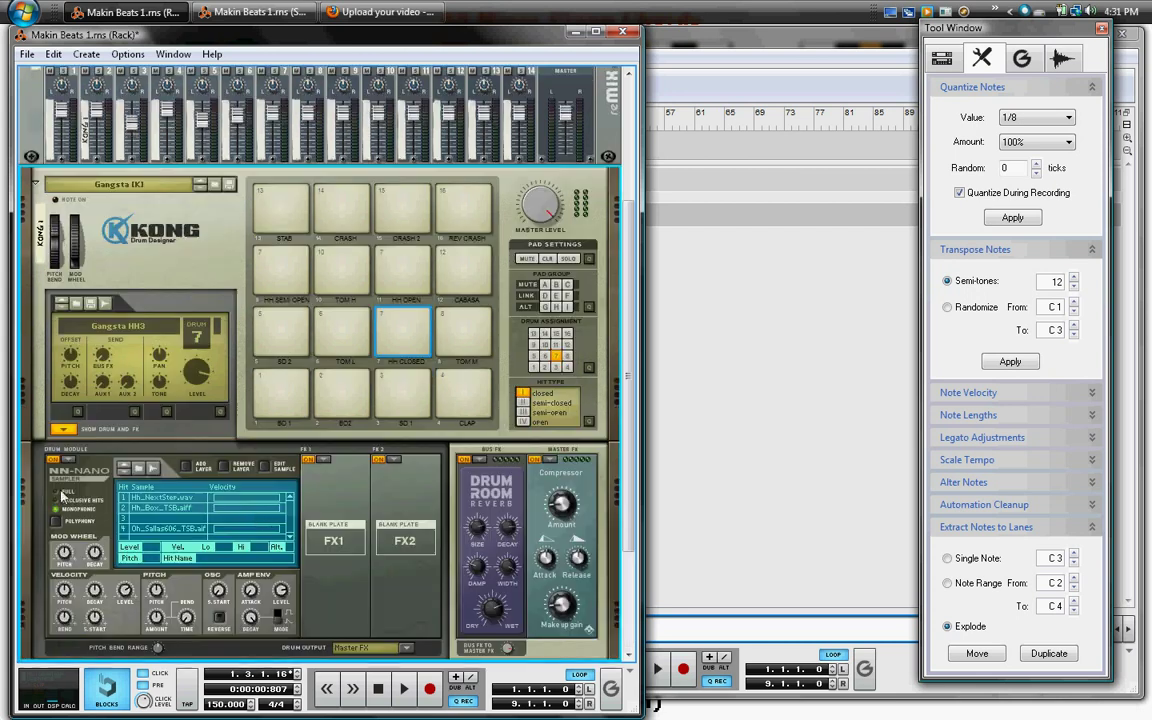
{"action": "left_click", "coordinate": [321, 461]}
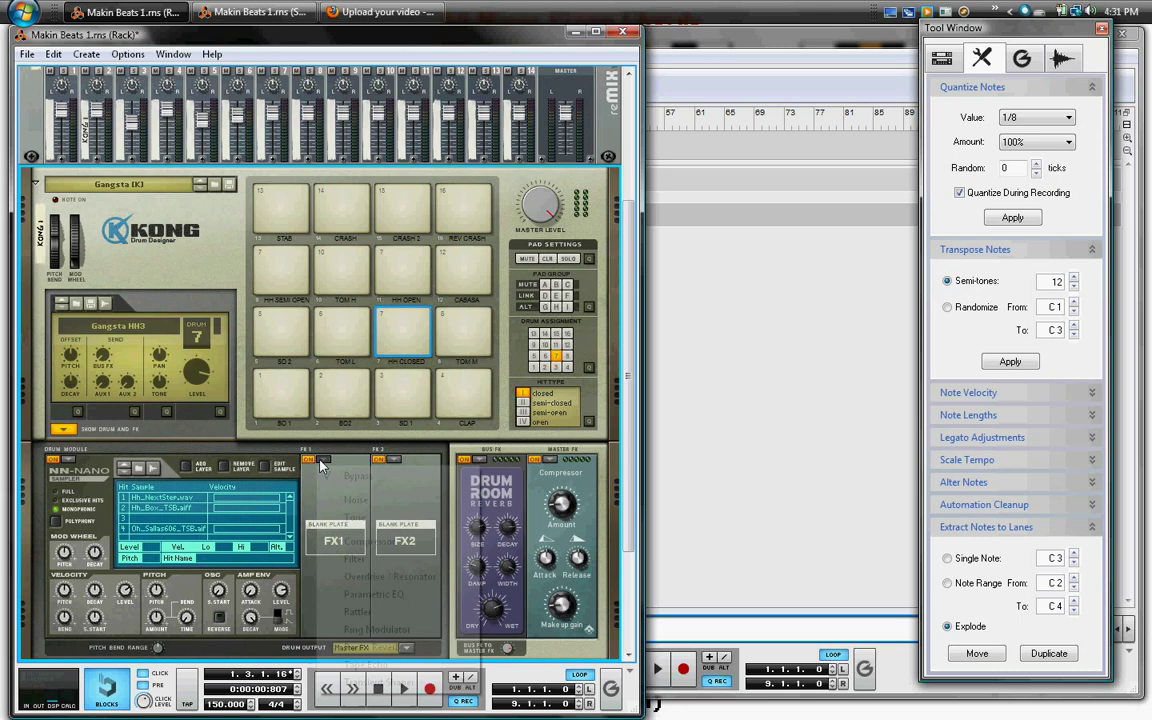
{"action": "left_click", "coordinate": [63, 430]}
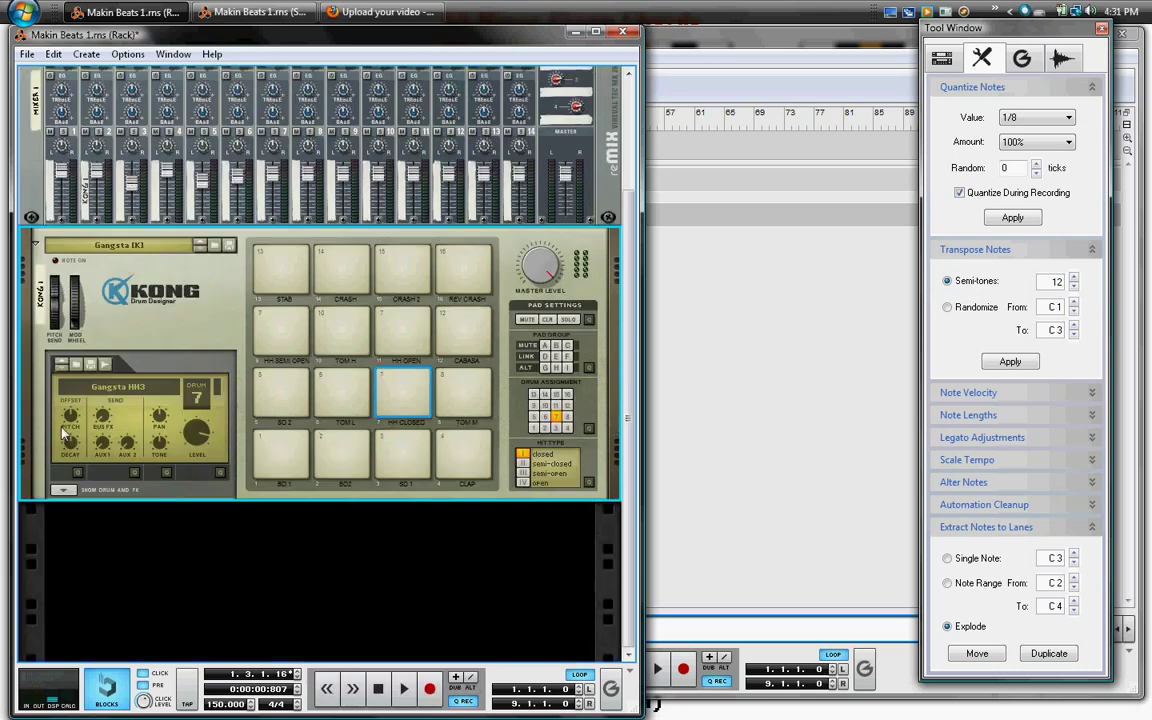
{"action": "left_click", "coordinate": [708, 213]}
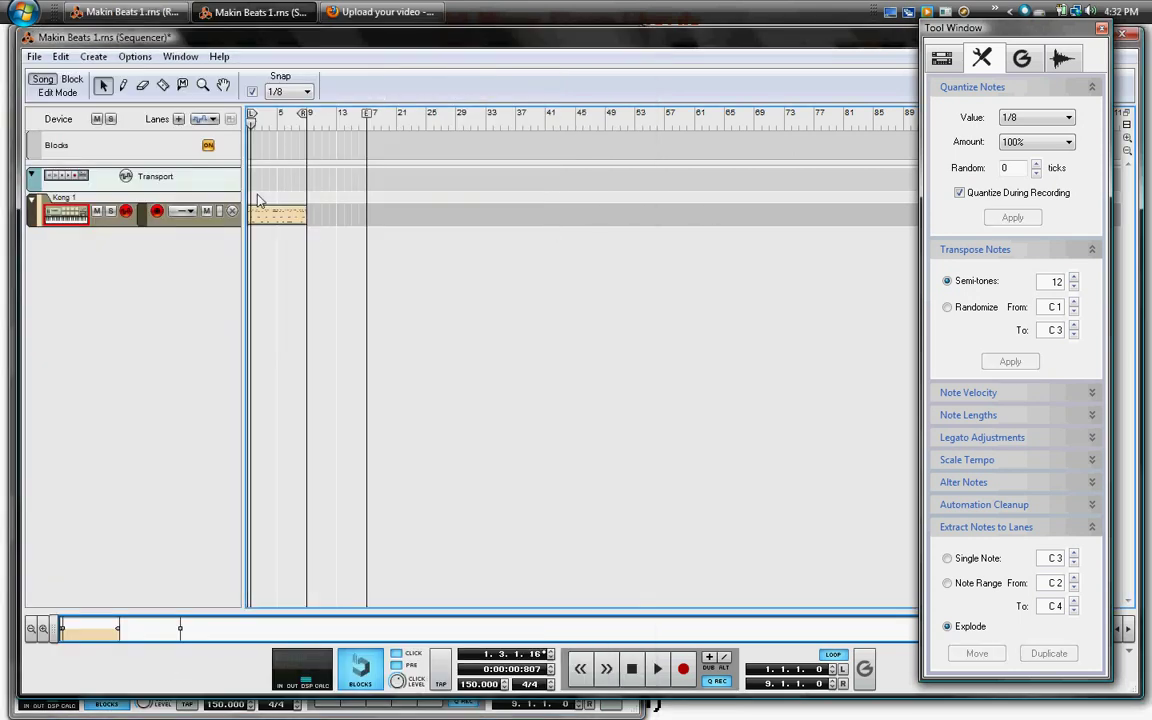
Select the Kong 1 clip and apply Explode from Extract Notes to Lanes.
{"action": "left_click", "coordinate": [268, 216]}
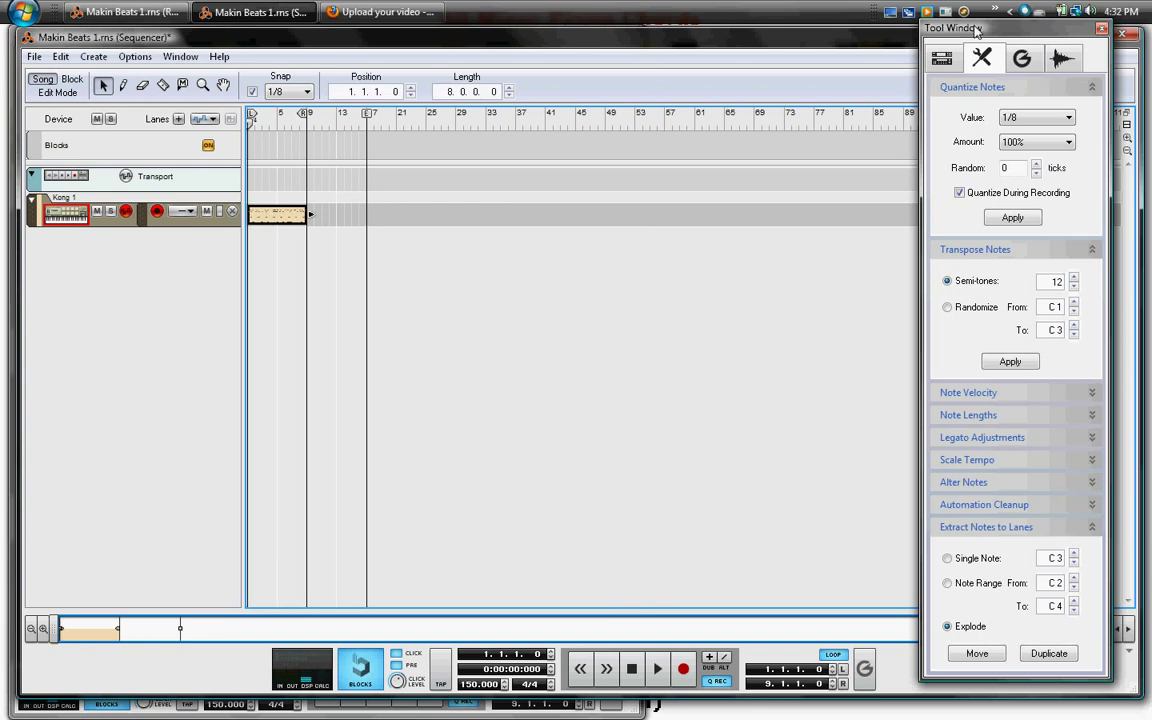
{"action": "left_click", "coordinate": [956, 645]}
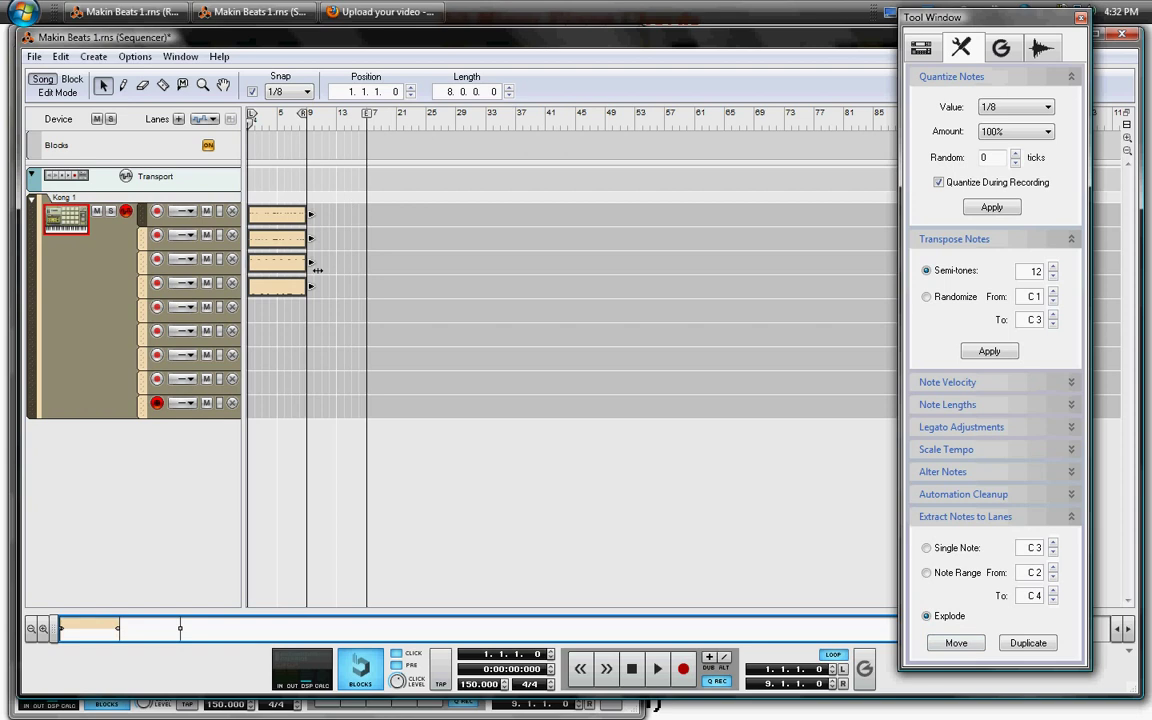
Play and stop the four exploded drum lanes, then close the Tool Window.
{"action": "left_click", "coordinate": [277, 220]}
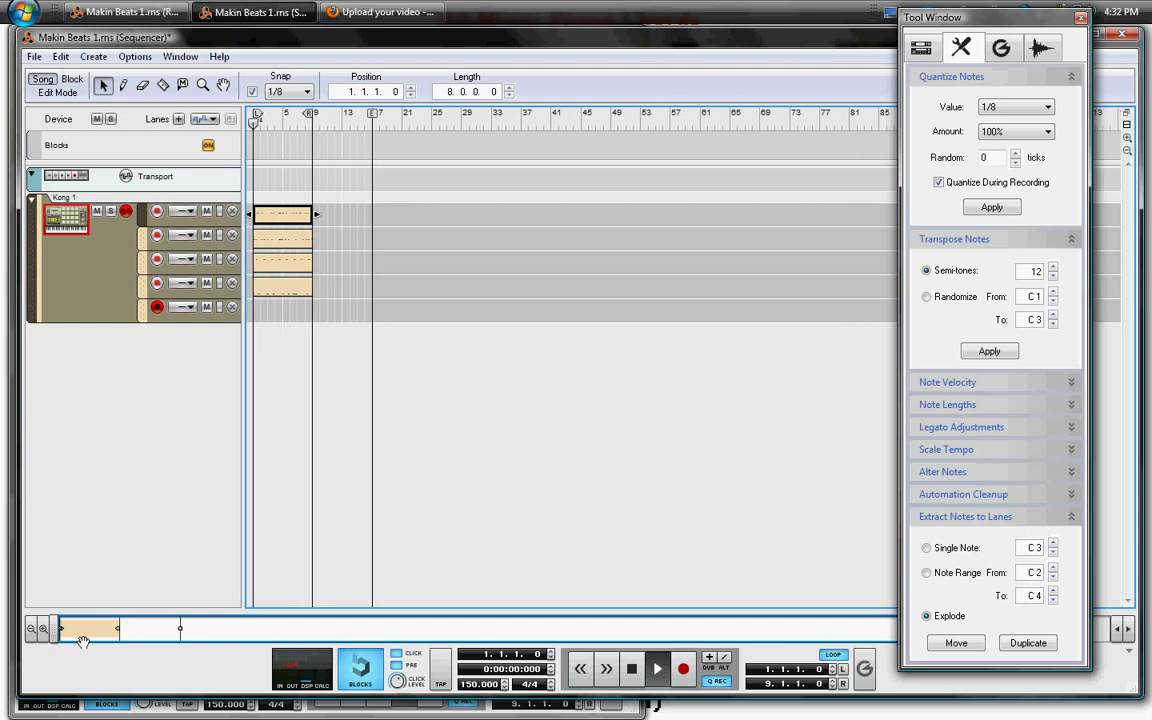
{"action": "key", "text": "space"}
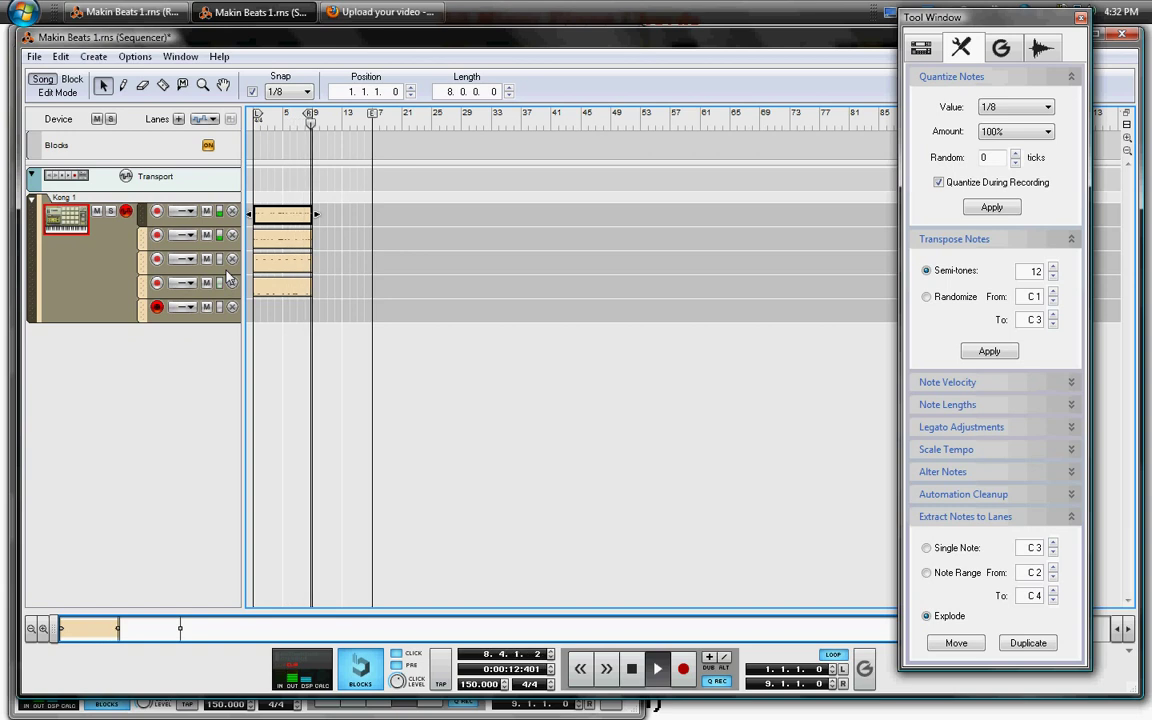
{"action": "key", "text": "space"}
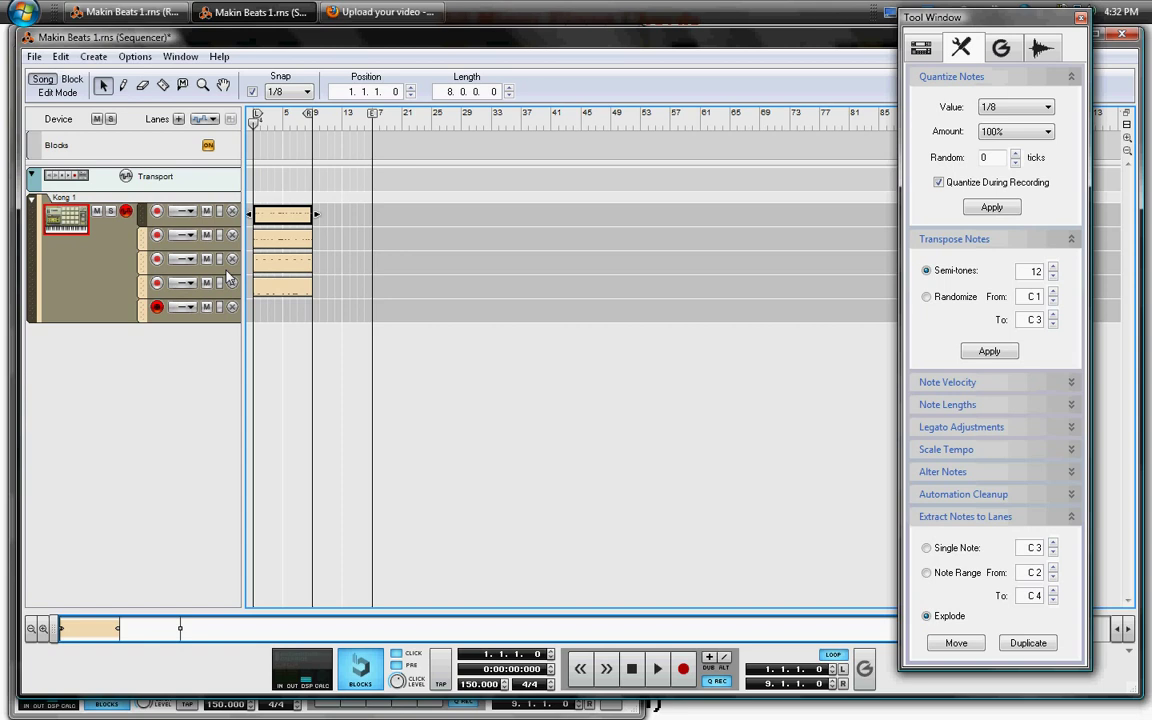
{"action": "left_click", "coordinate": [1081, 19]}
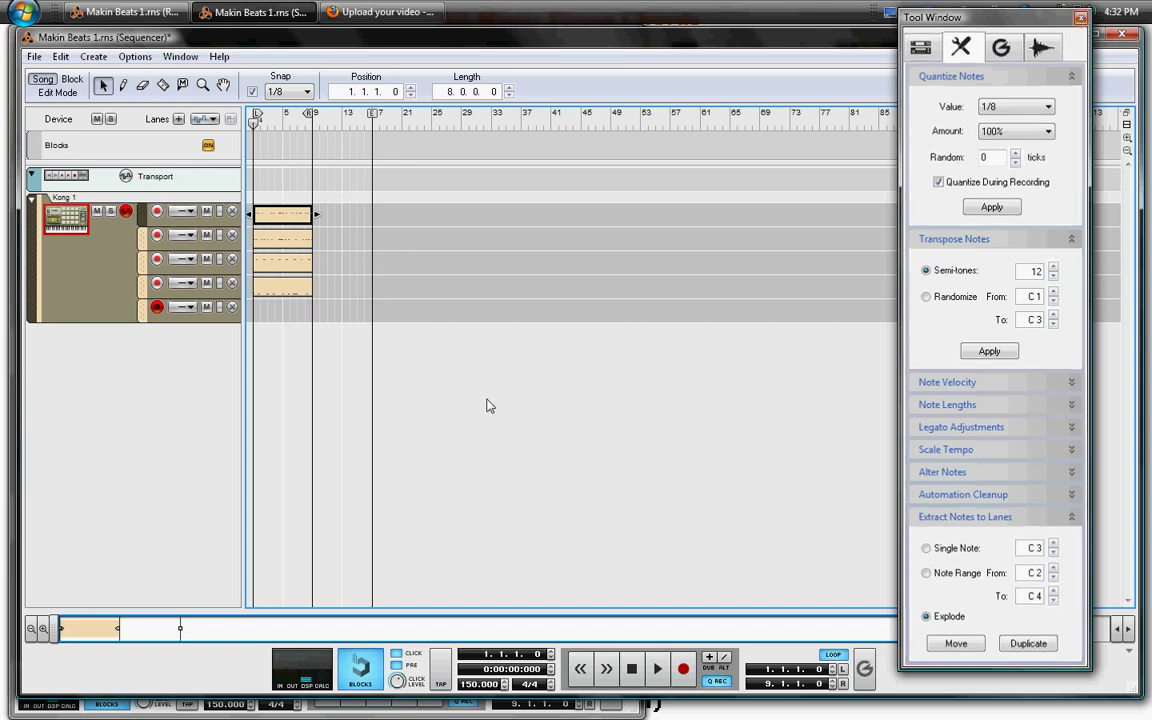